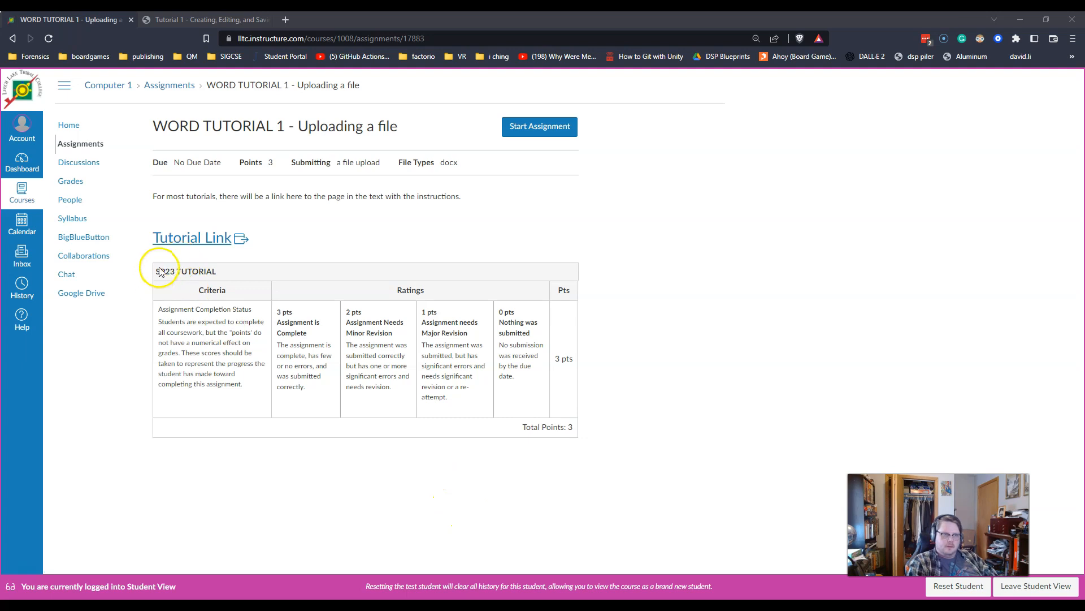
Examine the assignment's SP23 TUTORIAL rubric, covering its total points and the descriptions of the 0, 1 and 2 point ratings
{"action": "left_click_drag", "start_coordinate": [158, 269], "coordinate": [584, 429]}
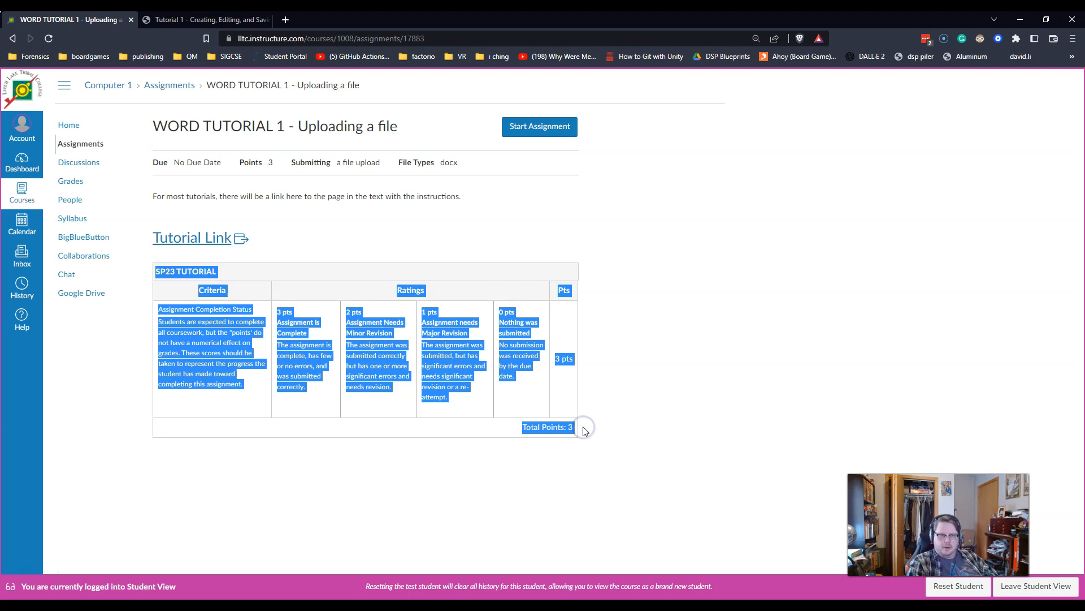
{"action": "left_click", "coordinate": [585, 430]}
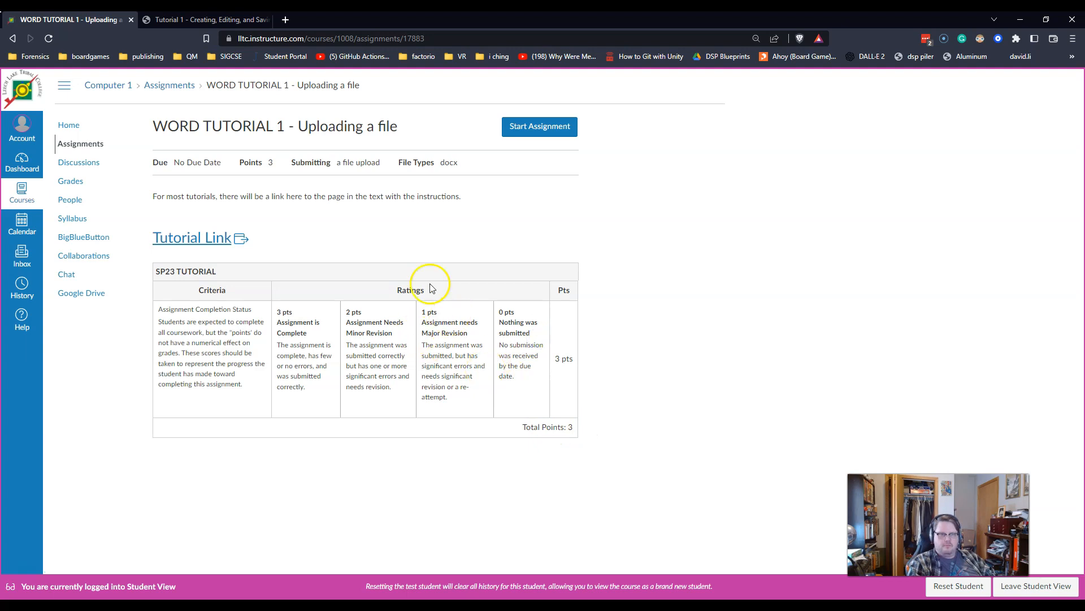
{"action": "left_click_drag", "start_coordinate": [525, 428], "coordinate": [581, 428]}
{"action": "left_click", "coordinate": [582, 429]}
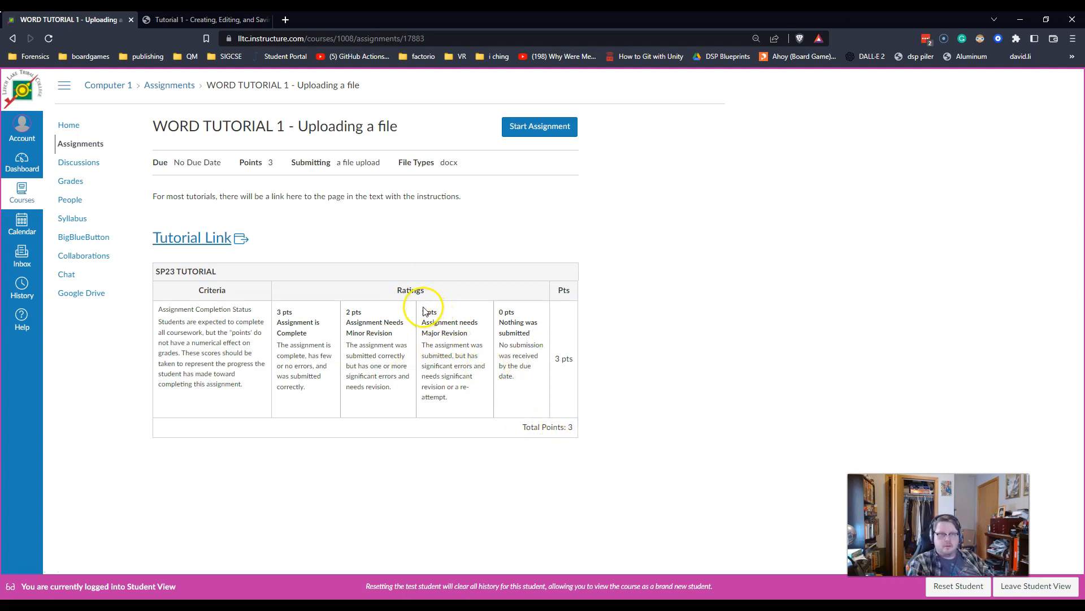
{"action": "left_click_drag", "start_coordinate": [494, 308], "coordinate": [518, 382]}
{"action": "left_click", "coordinate": [520, 387]}
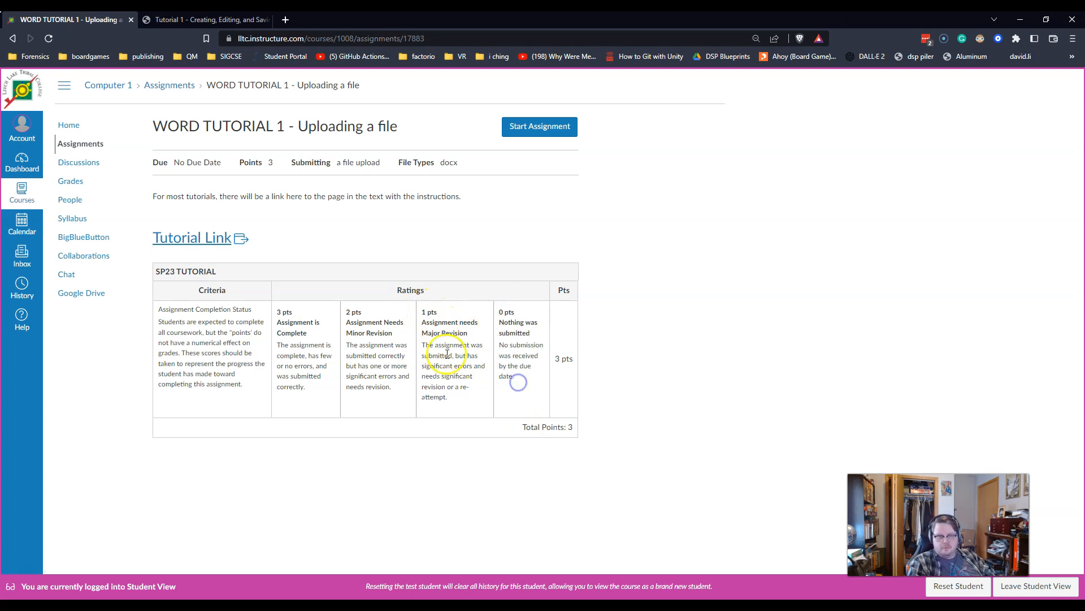
{"action": "left_click_drag", "start_coordinate": [425, 311], "coordinate": [465, 403]}
{"action": "left_click", "coordinate": [465, 402]}
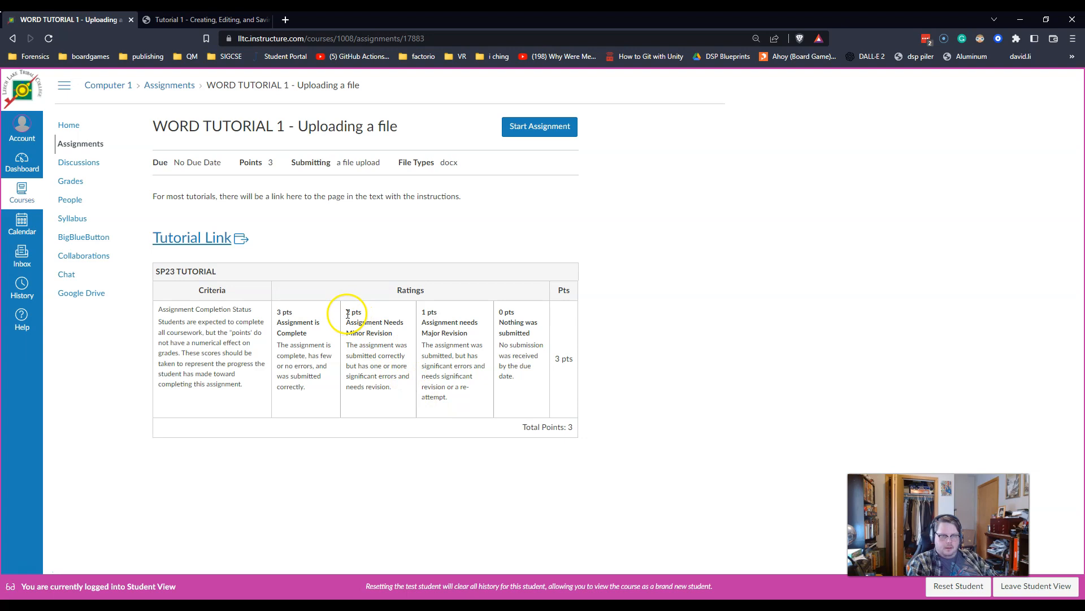
{"action": "left_click_drag", "start_coordinate": [347, 312], "coordinate": [398, 390]}
{"action": "left_click", "coordinate": [398, 390]}
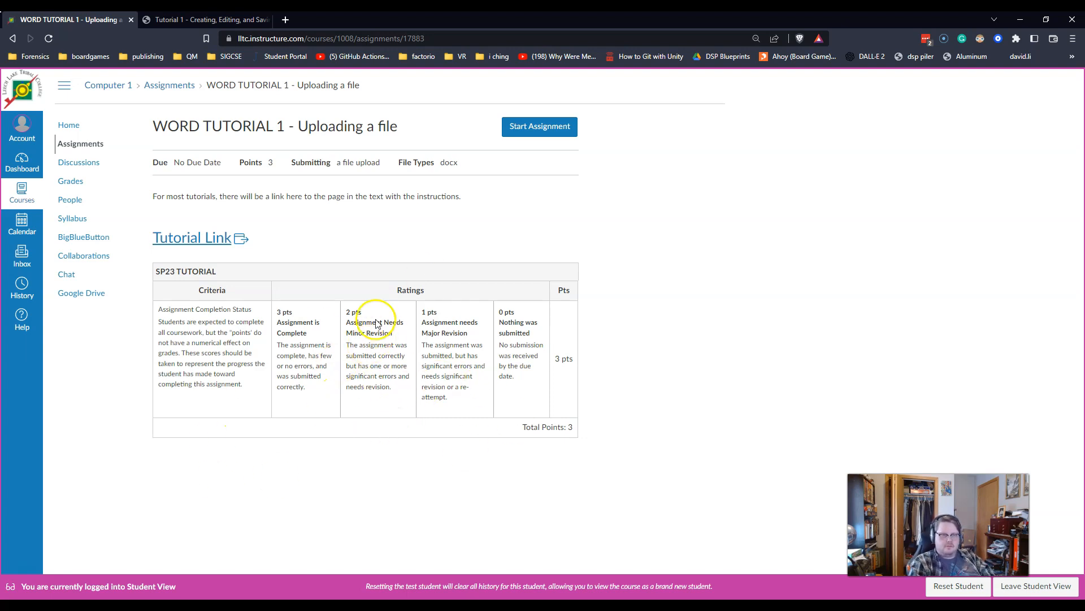
Close the already open tutorial page and reopen it from the assignment's Tutorial Link
{"action": "left_click", "coordinate": [266, 20]}
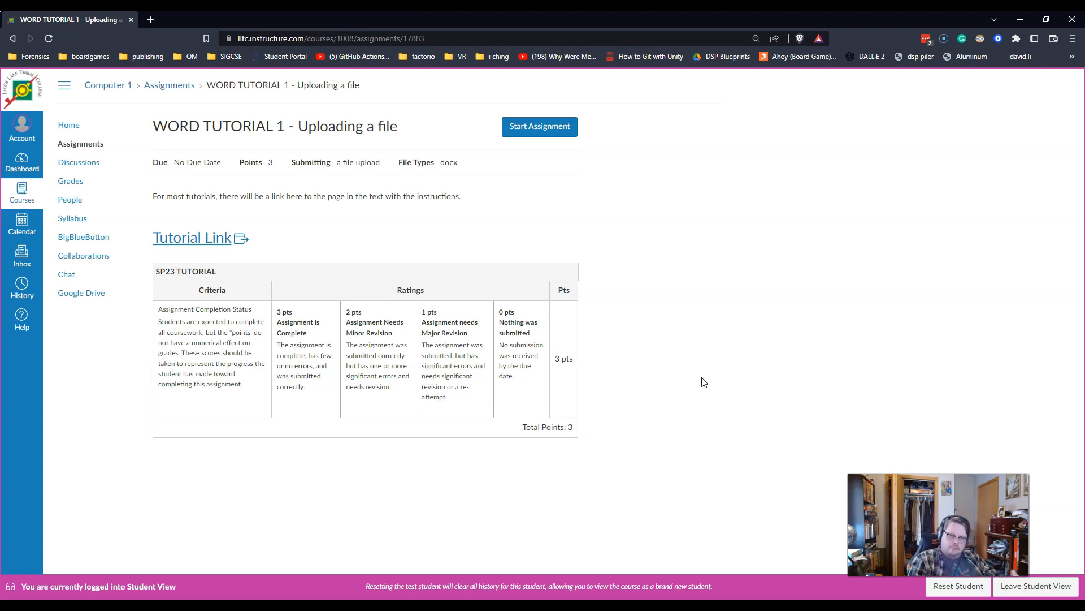
{"action": "left_click", "coordinate": [204, 242]}
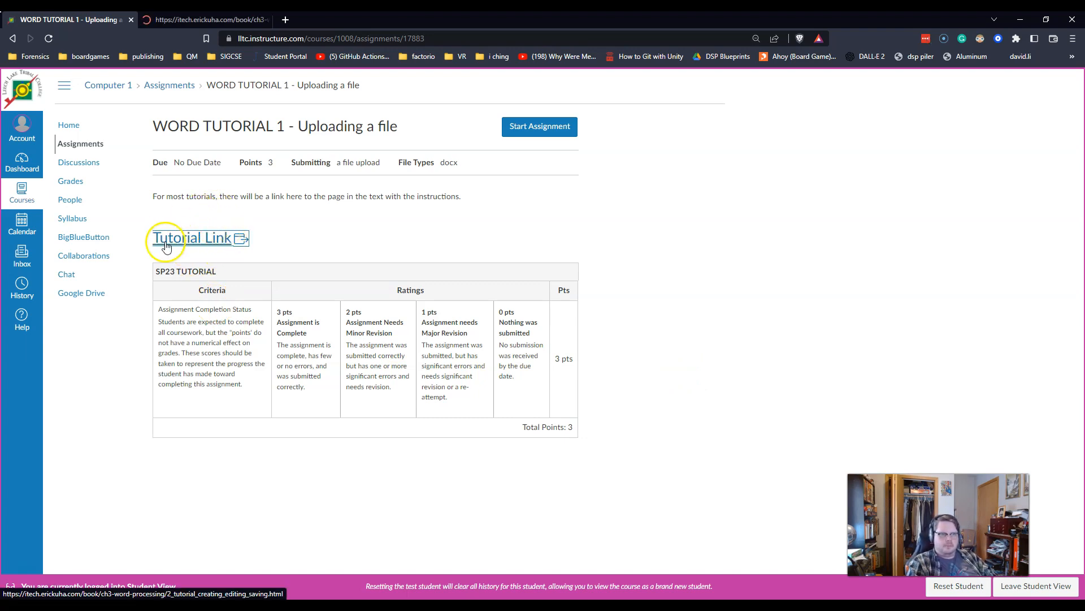
{"action": "left_click", "coordinate": [195, 20]}
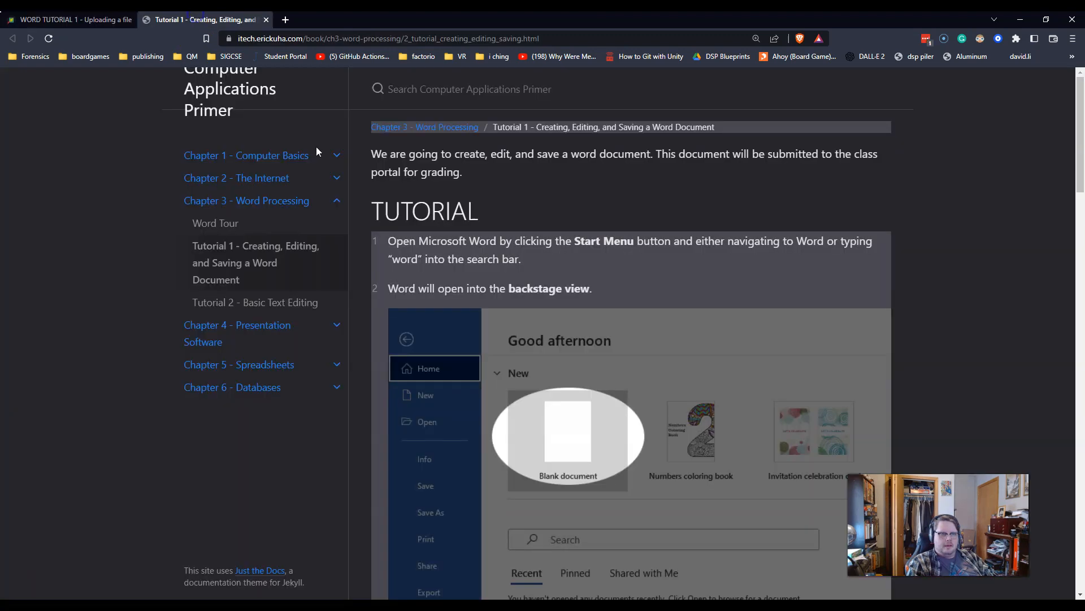
Read through the tutorial's instructions on creating, editing and saving a Word document
{"action": "left_click", "coordinate": [769, 253]}
{"action": "scroll", "coordinate": [520, 332], "scroll_direction": "down", "scroll_amount": 9}
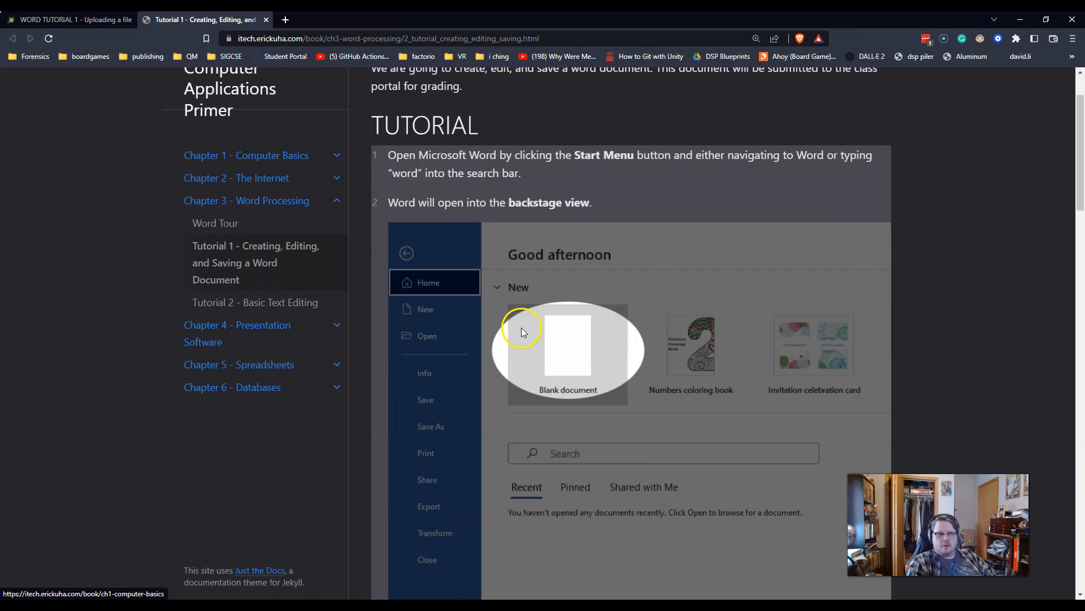
{"action": "scroll", "coordinate": [526, 360], "scroll_direction": "down", "scroll_amount": 6}
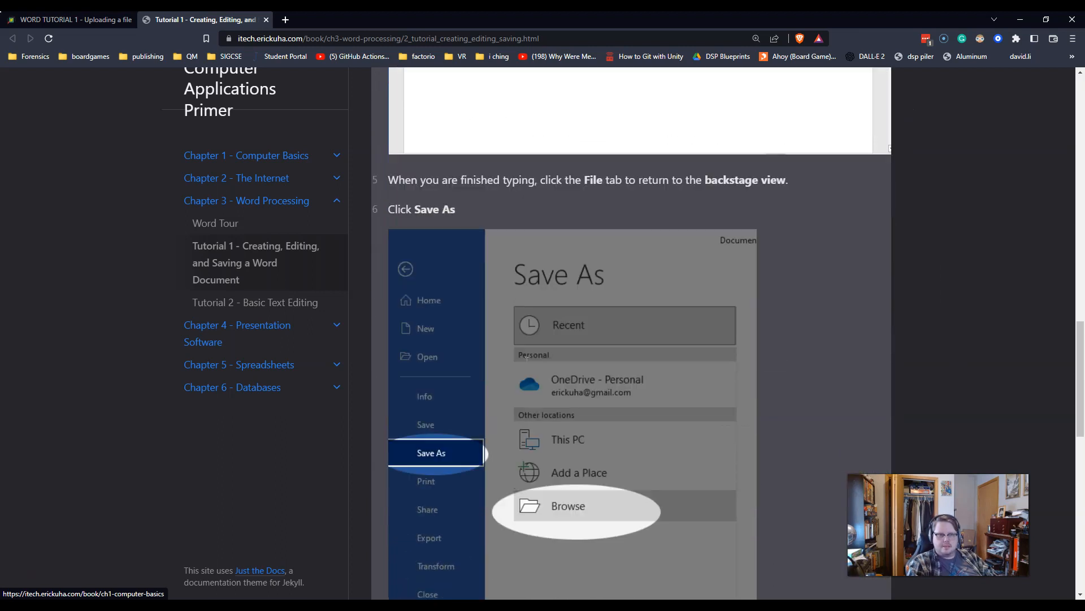
{"action": "scroll", "coordinate": [571, 272], "scroll_direction": "up", "scroll_amount": 10}
{"action": "scroll", "coordinate": [494, 408], "scroll_direction": "down", "scroll_amount": 12}
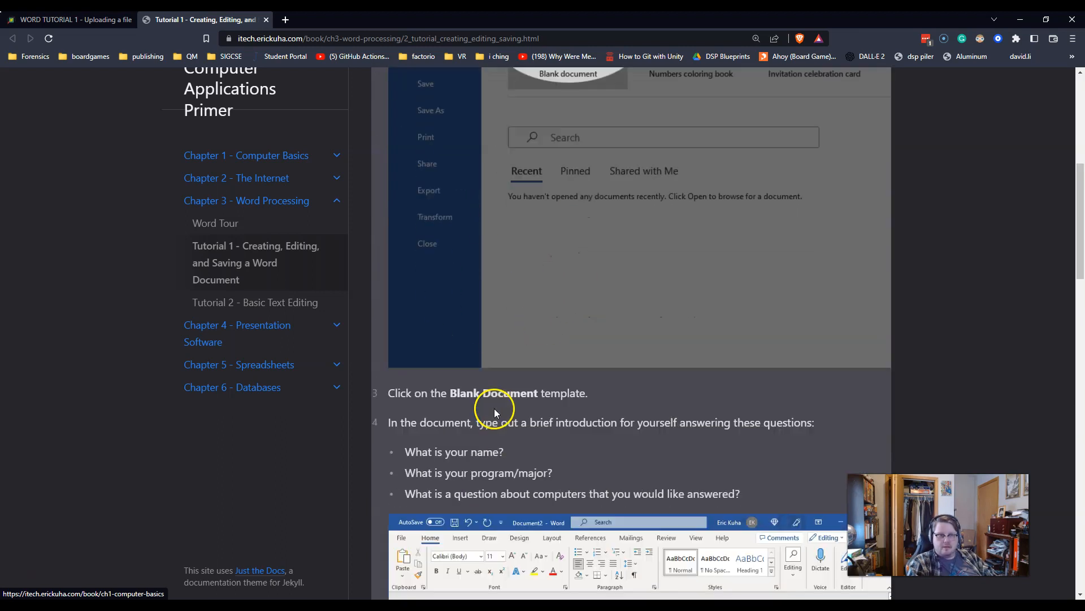
{"action": "scroll", "coordinate": [520, 237], "scroll_direction": "up", "scroll_amount": 4}
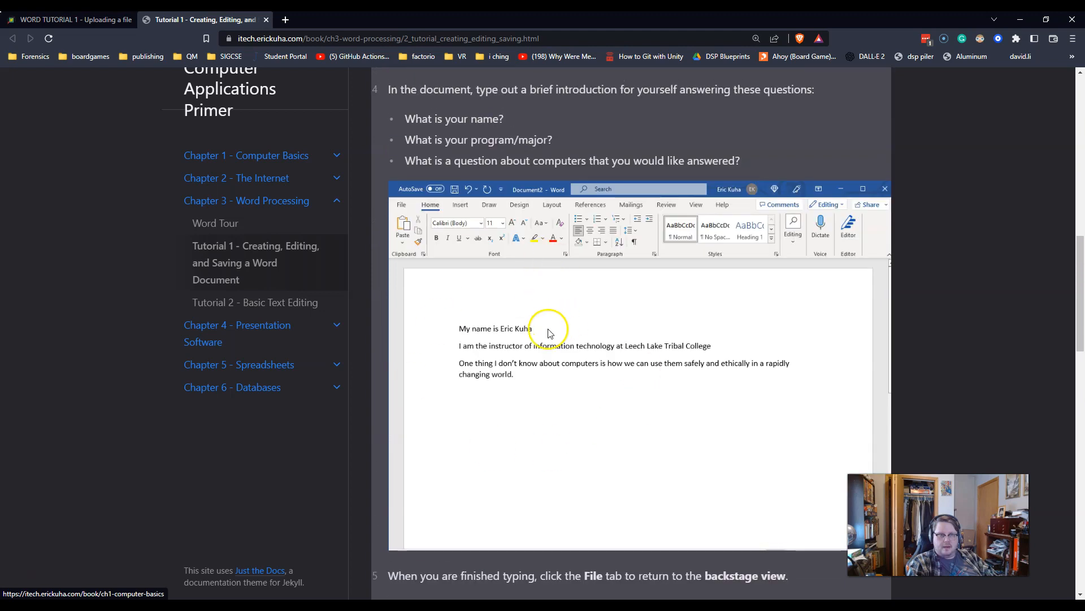
{"action": "scroll", "coordinate": [566, 403], "scroll_direction": "down", "scroll_amount": 9}
{"action": "scroll", "coordinate": [558, 458], "scroll_direction": "up", "scroll_amount": 1}
{"action": "scroll", "coordinate": [557, 458], "scroll_direction": "up", "scroll_amount": 15}
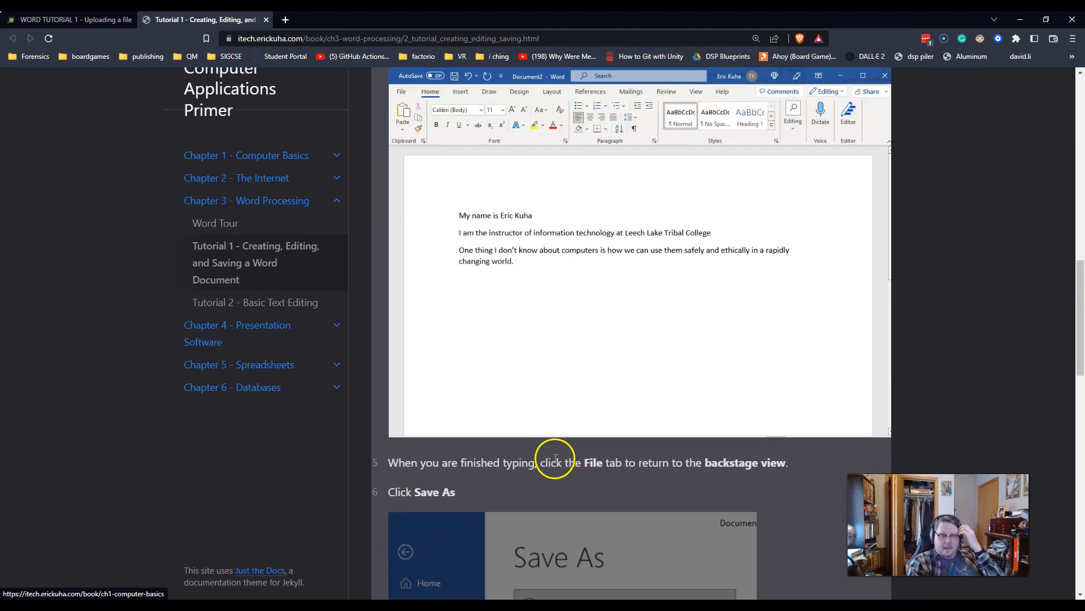
{"action": "scroll", "coordinate": [553, 457], "scroll_direction": "down", "scroll_amount": 3}
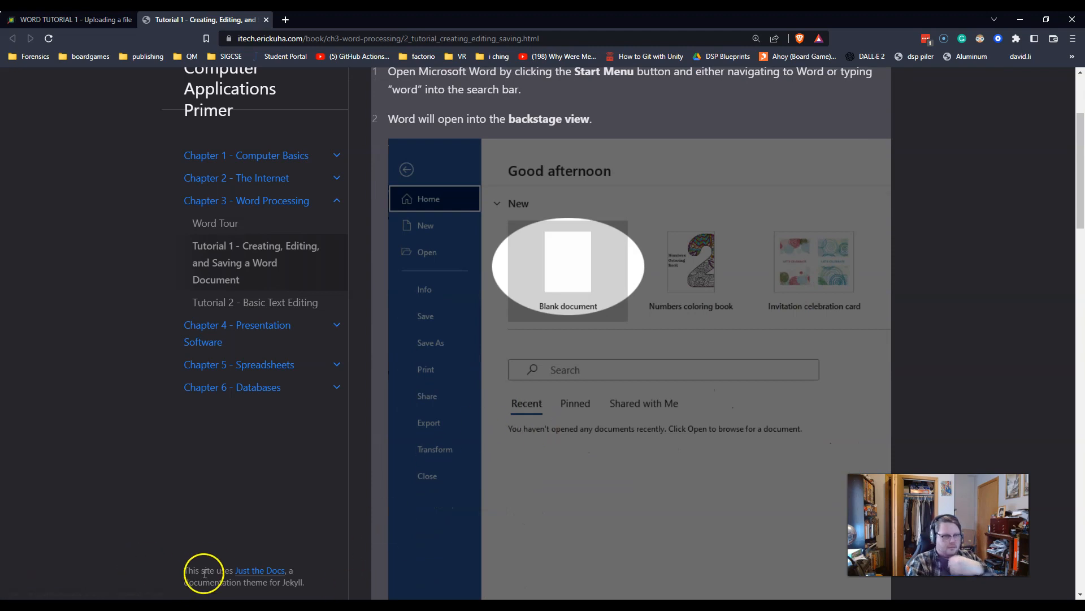
{"action": "key", "text": "super"}
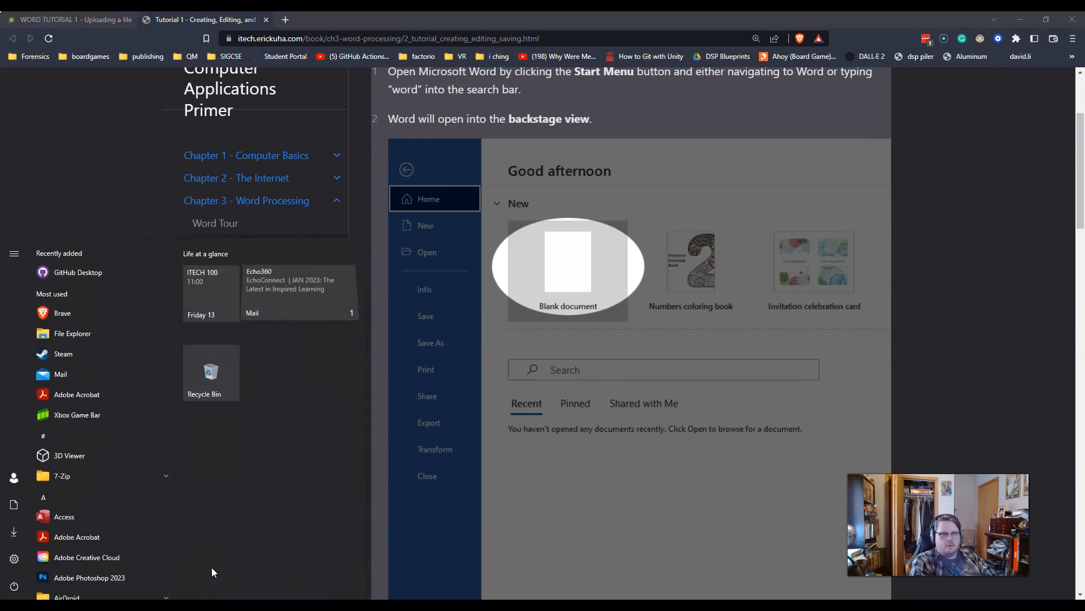
{"action": "left_click", "coordinate": [559, 103]}
{"action": "scroll", "coordinate": [449, 426], "scroll_direction": "up", "scroll_amount": 2}
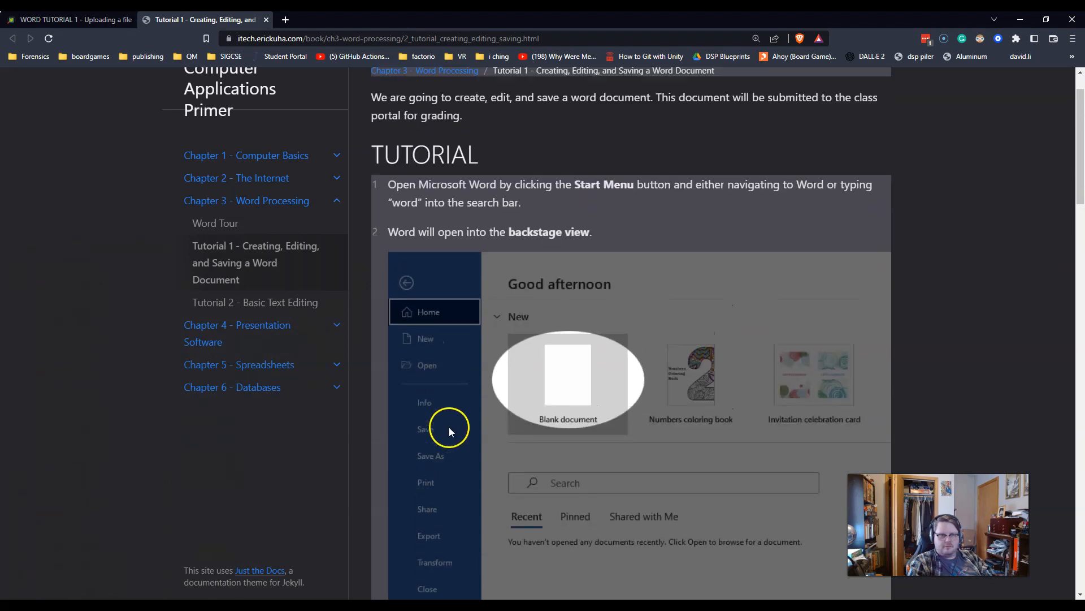
{"action": "scroll", "coordinate": [450, 427], "scroll_direction": "down", "scroll_amount": 4}
{"action": "scroll", "coordinate": [450, 426], "scroll_direction": "up", "scroll_amount": 1}
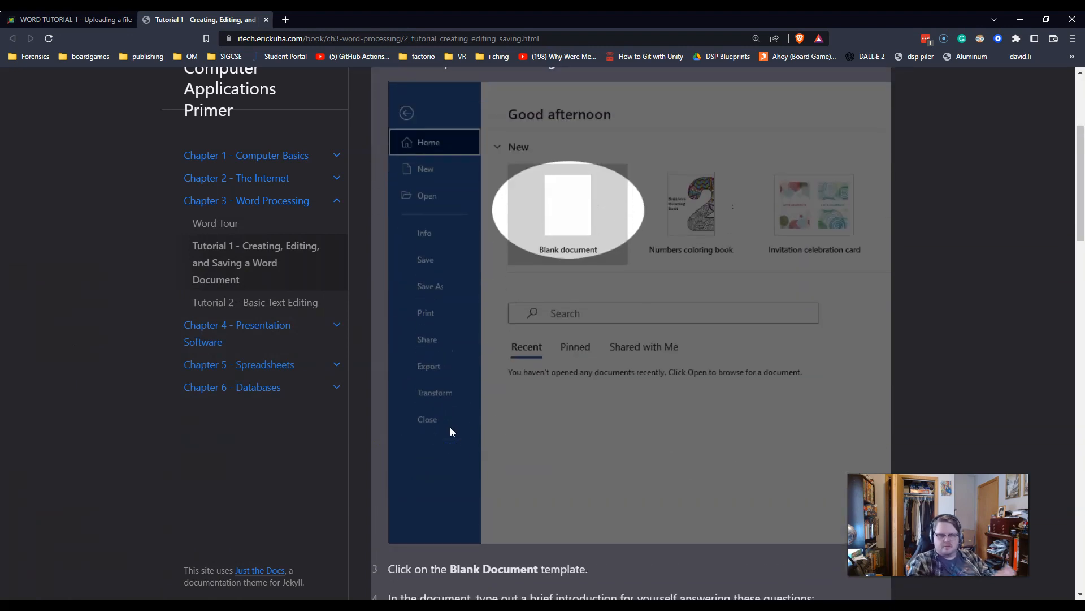
{"action": "key", "text": "super"}
{"action": "key", "text": "super"}
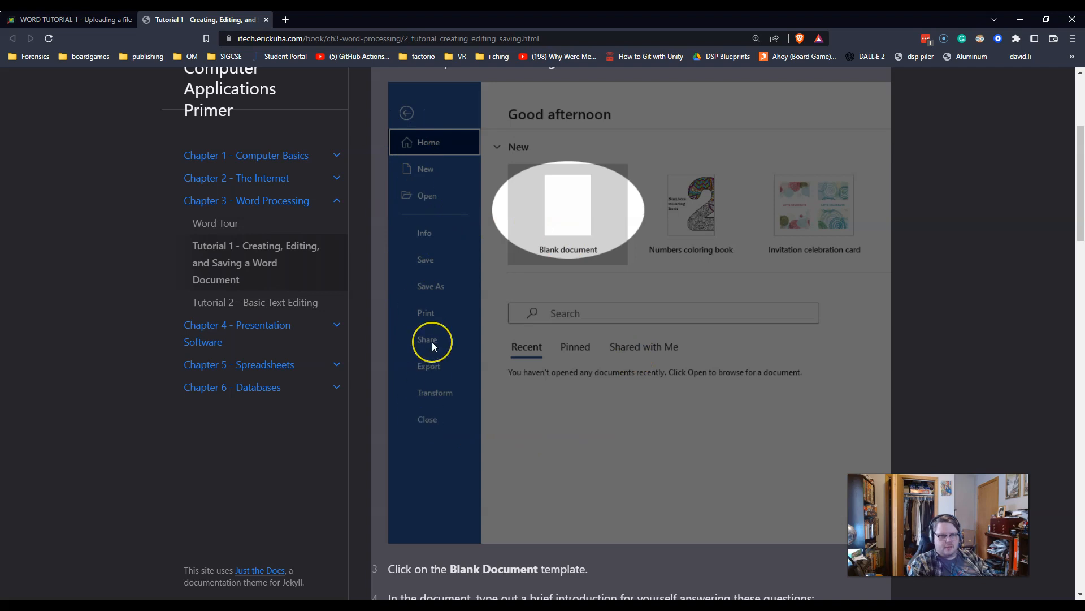
{"action": "key", "text": "super"}
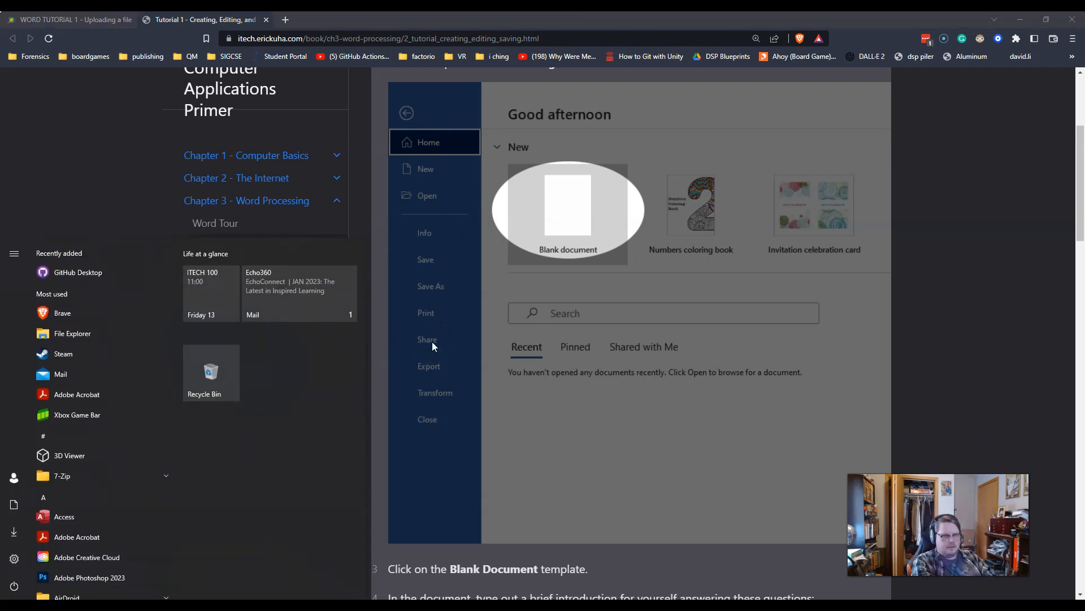
{"action": "key", "text": "super"}
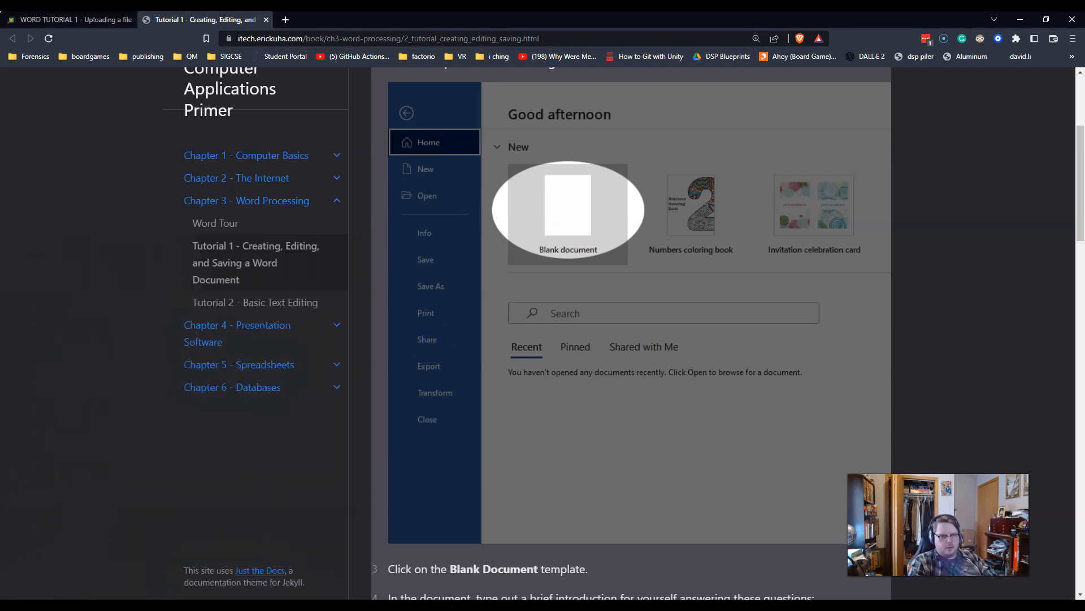
Search the computer's apps for "word" and launch Microsoft Word
{"action": "key", "text": "super"}
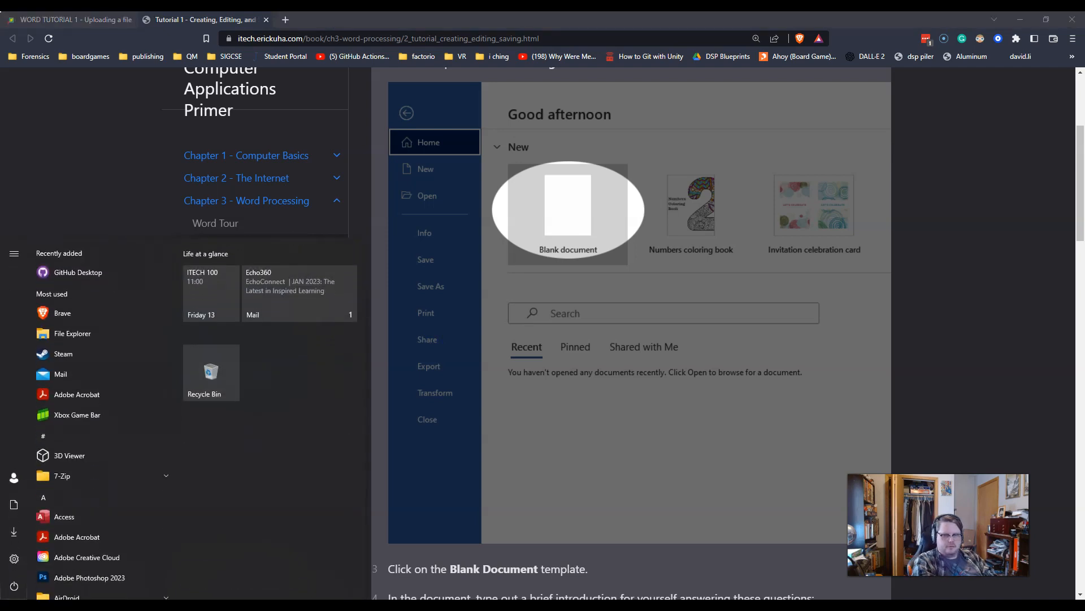
{"action": "type", "text": "word"}
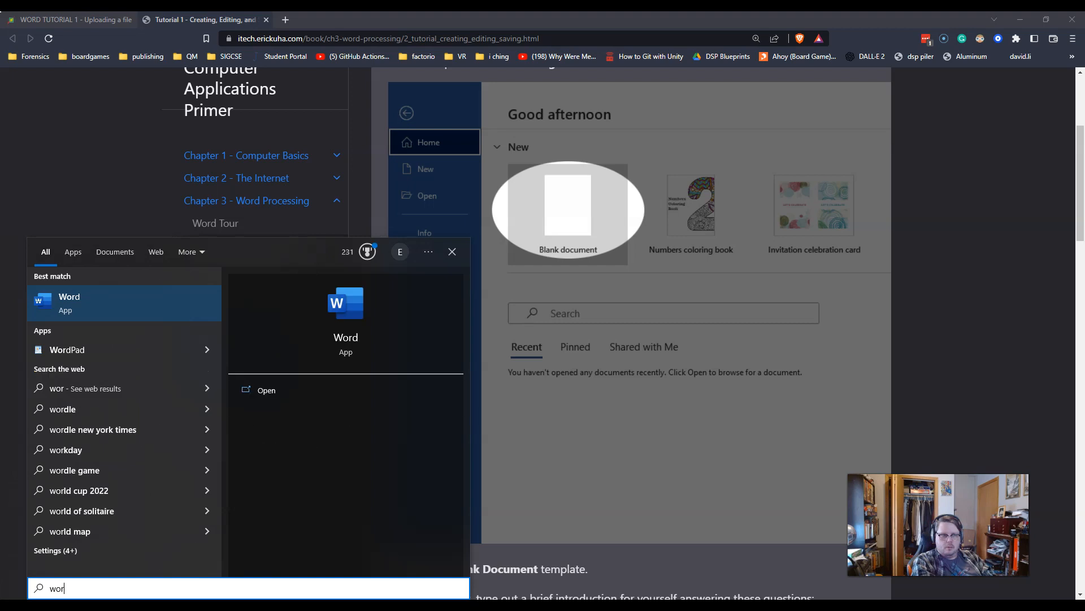
{"action": "left_click", "coordinate": [73, 306]}
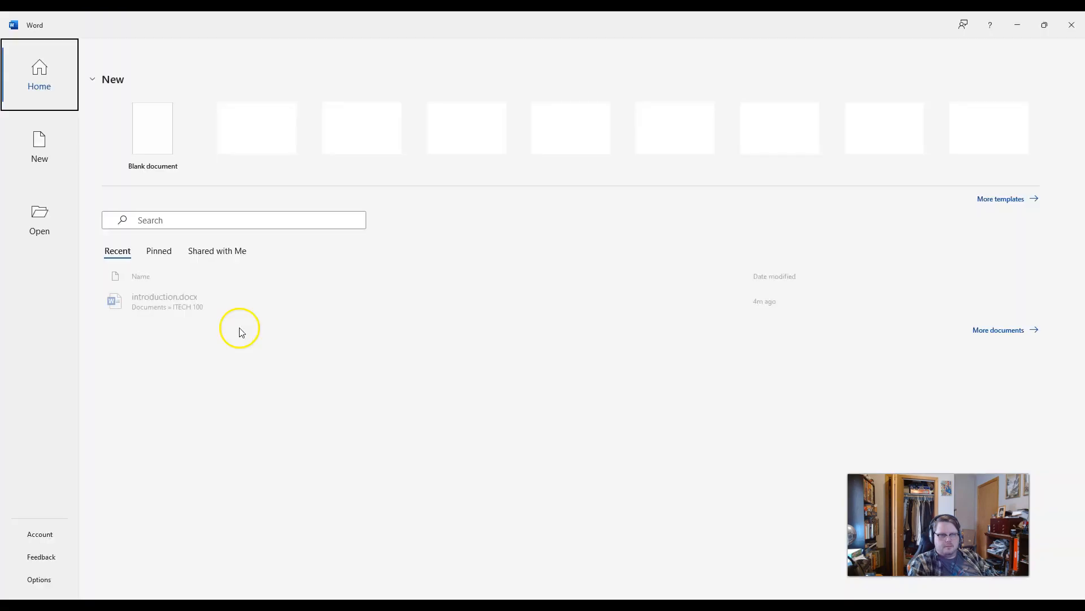
Set the Office Theme to Colorful in Word's general options
{"action": "left_click", "coordinate": [49, 583]}
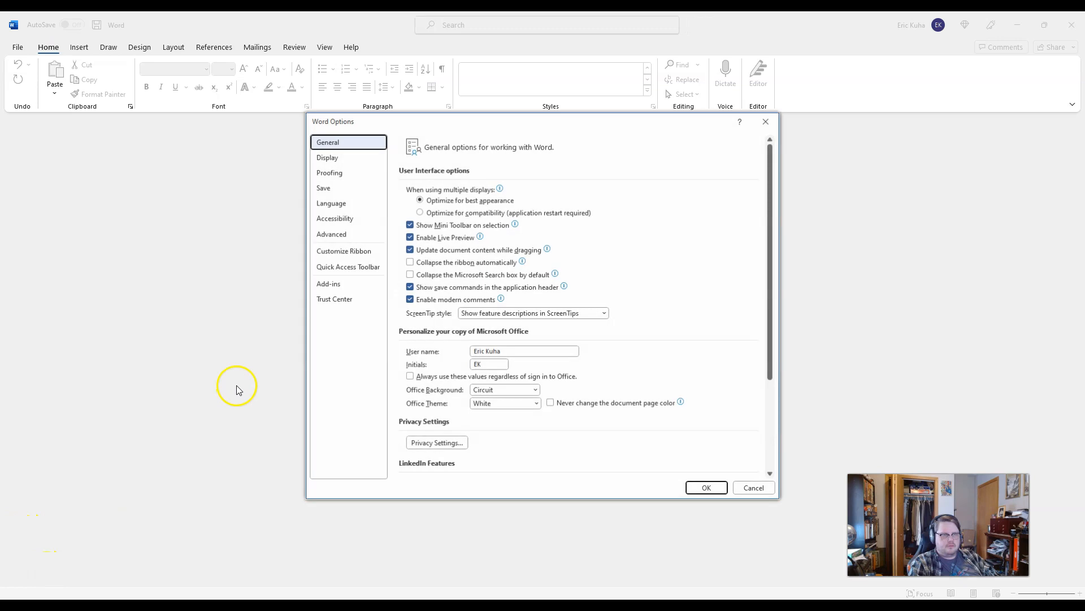
{"action": "left_click", "coordinate": [497, 403]}
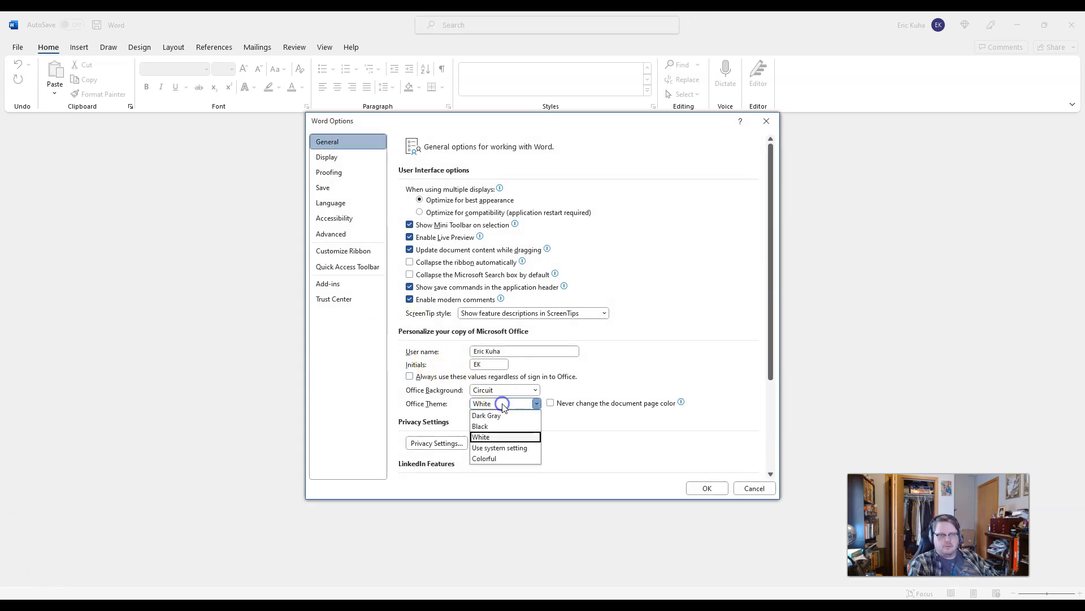
{"action": "left_click", "coordinate": [501, 458]}
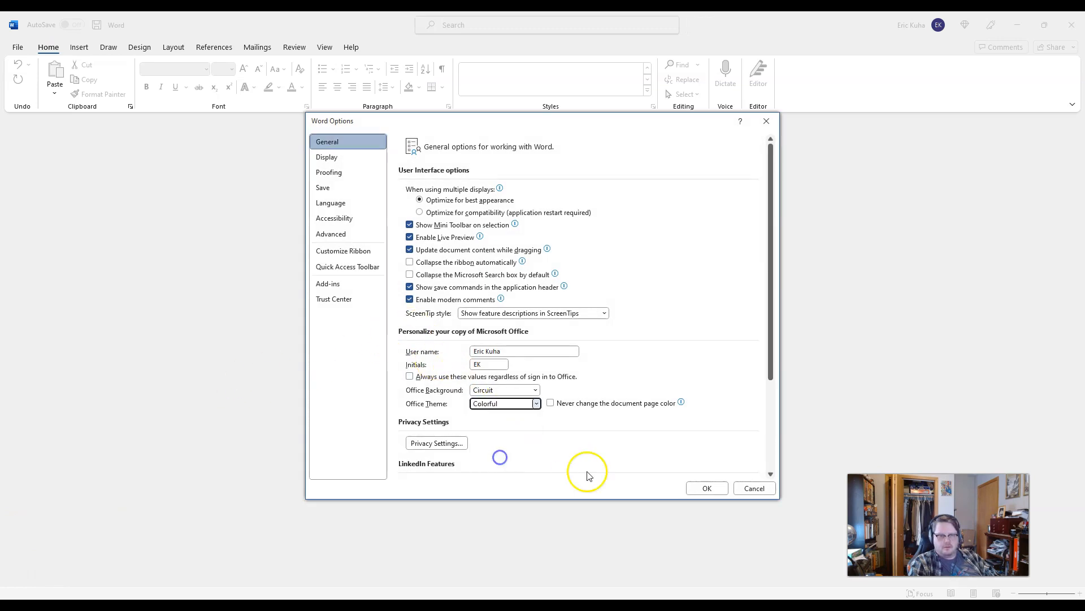
{"action": "left_click", "coordinate": [705, 488]}
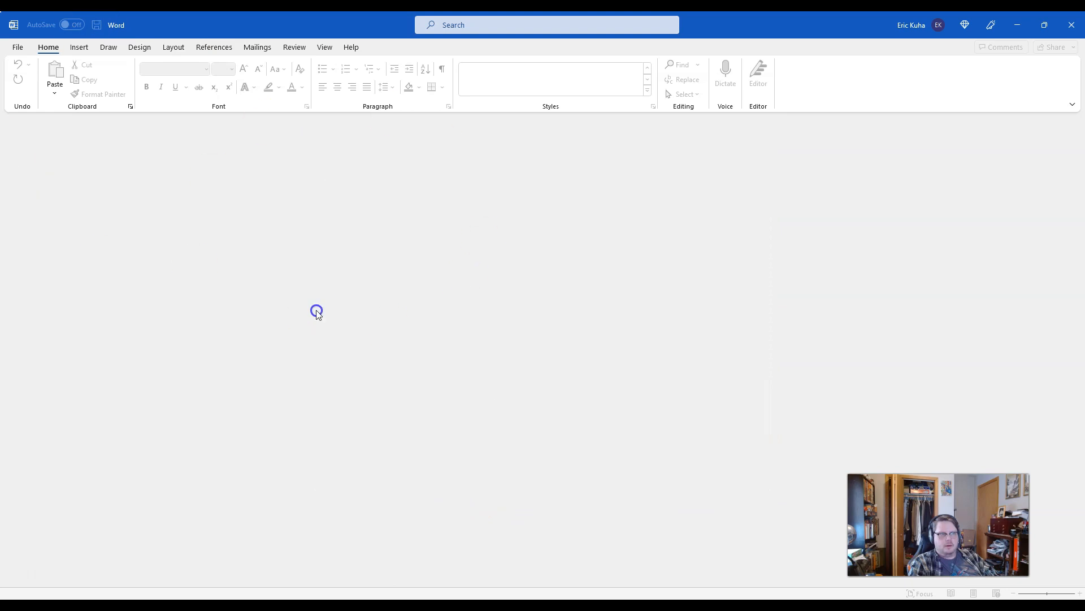
Remove introduction.docx from the list of recent documents in the backstage view
{"action": "left_click", "coordinate": [17, 48]}
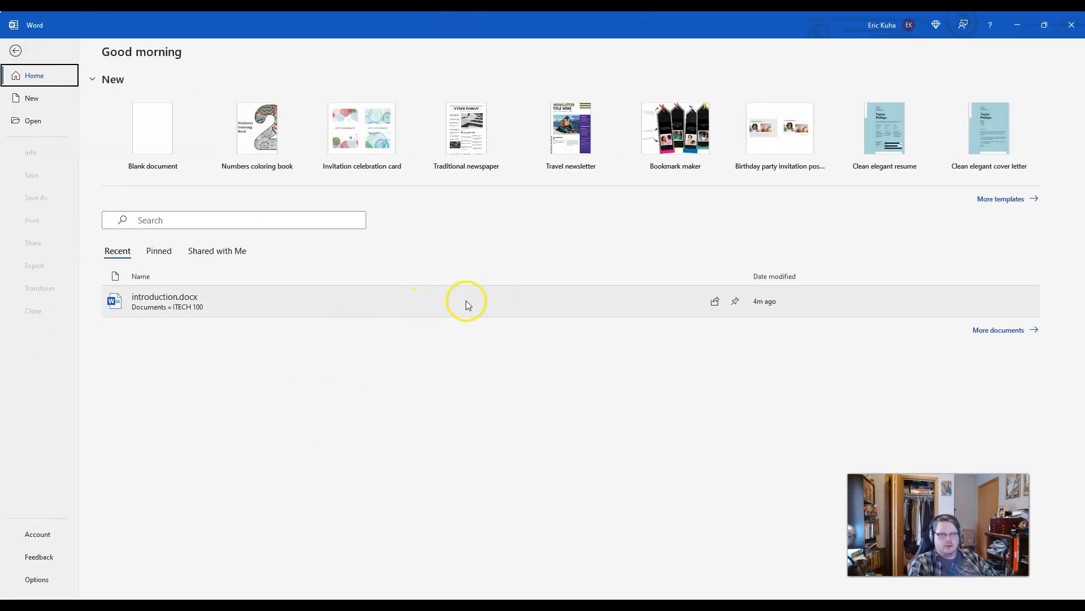
{"action": "left_click", "coordinate": [224, 292]}
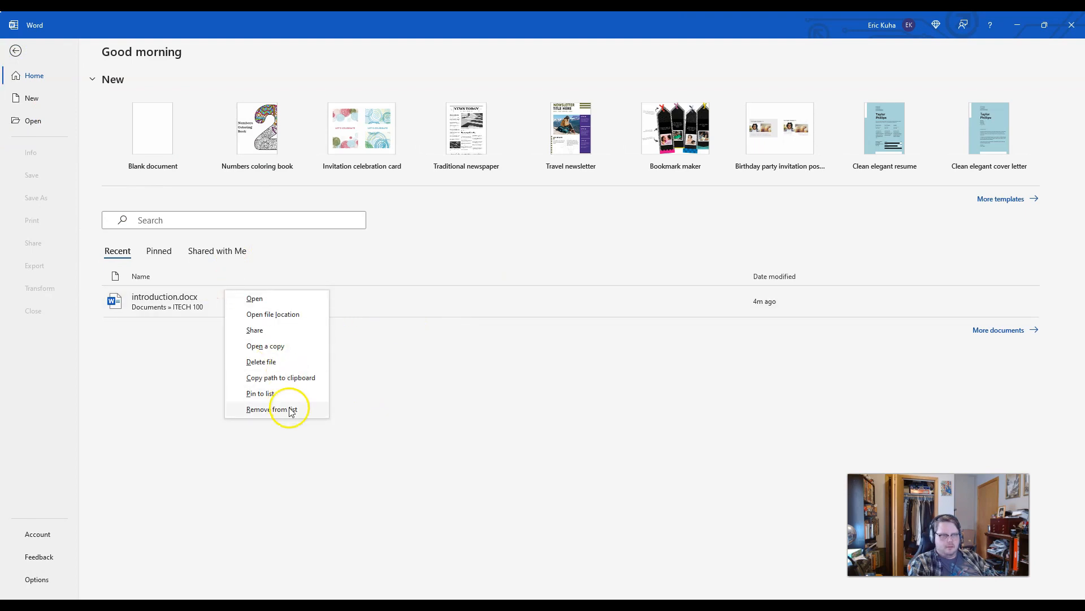
{"action": "left_click", "coordinate": [283, 411]}
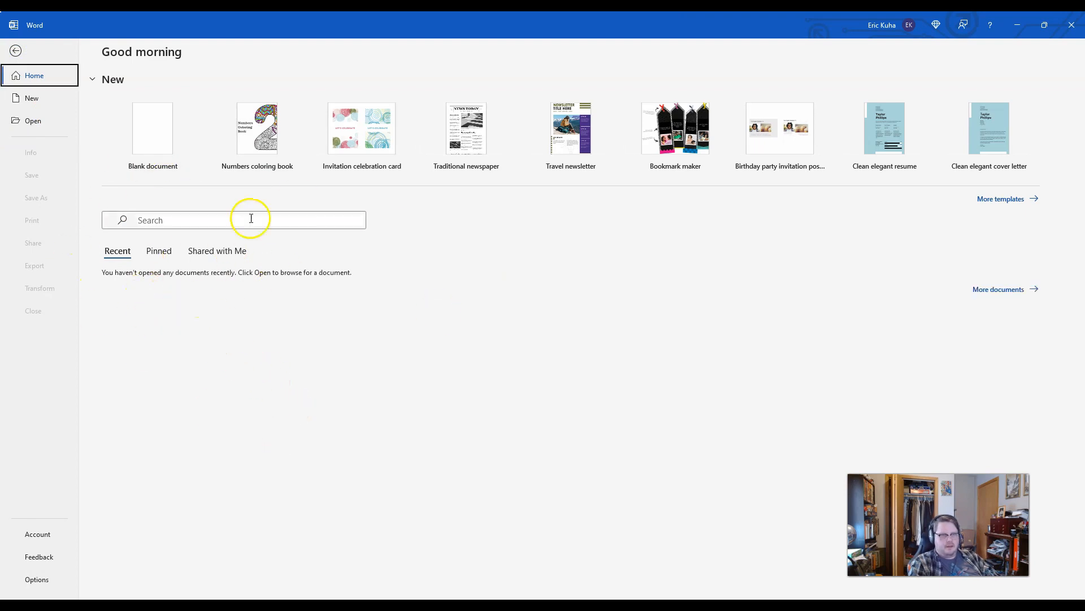
Create a new document from the Blank document template and collapse the ribbon
{"action": "left_click", "coordinate": [15, 50]}
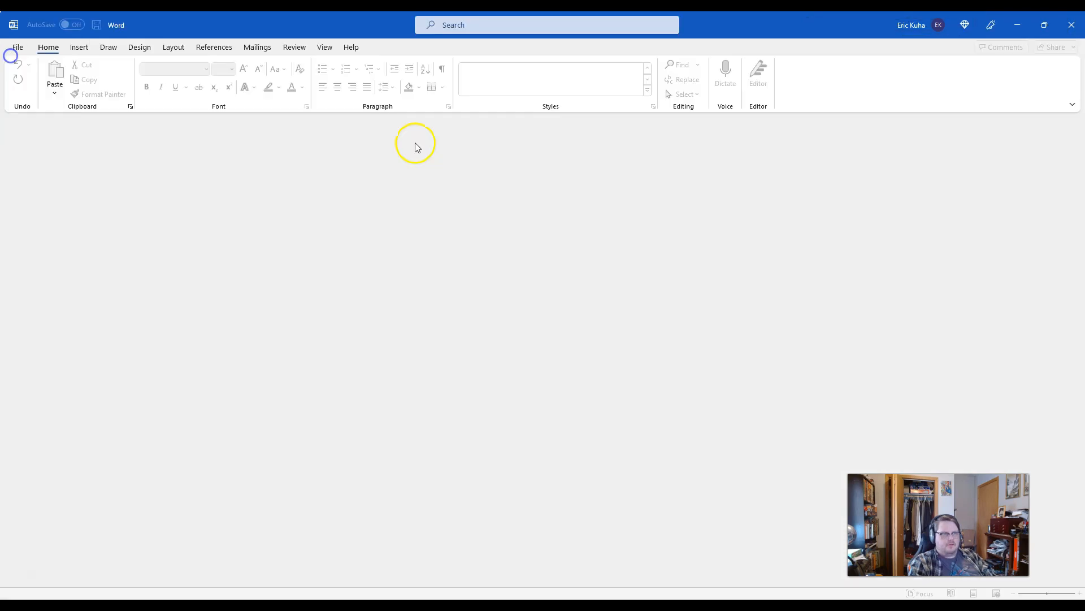
{"action": "left_click", "coordinate": [20, 50]}
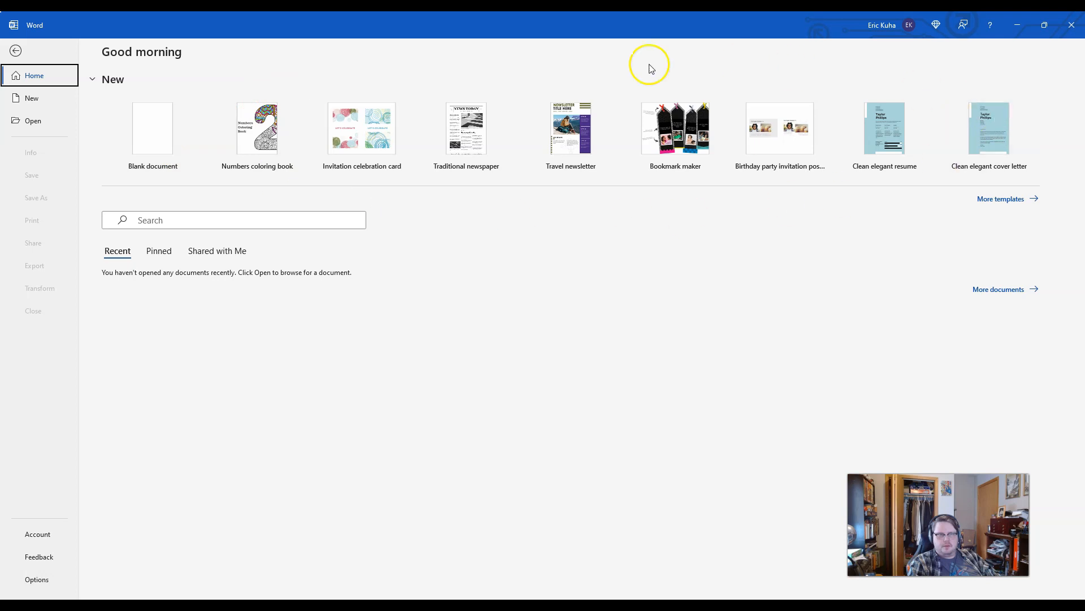
{"action": "left_click", "coordinate": [158, 125]}
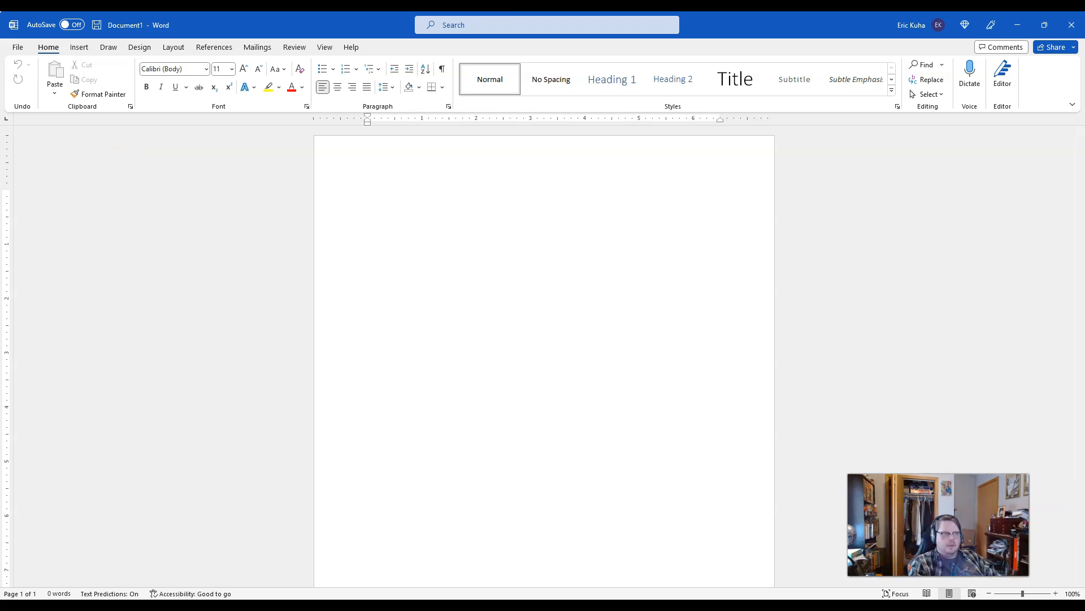
{"action": "double_click", "coordinate": [49, 50]}
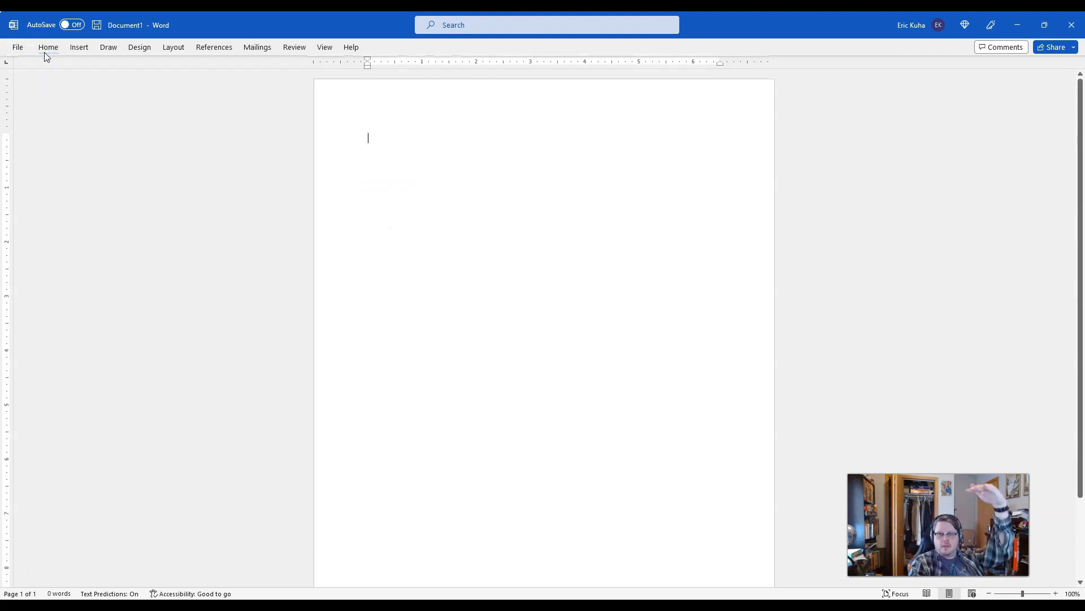
Expand the collapsed ribbon and keep its commands permanently displayed
{"action": "double_click", "coordinate": [56, 50]}
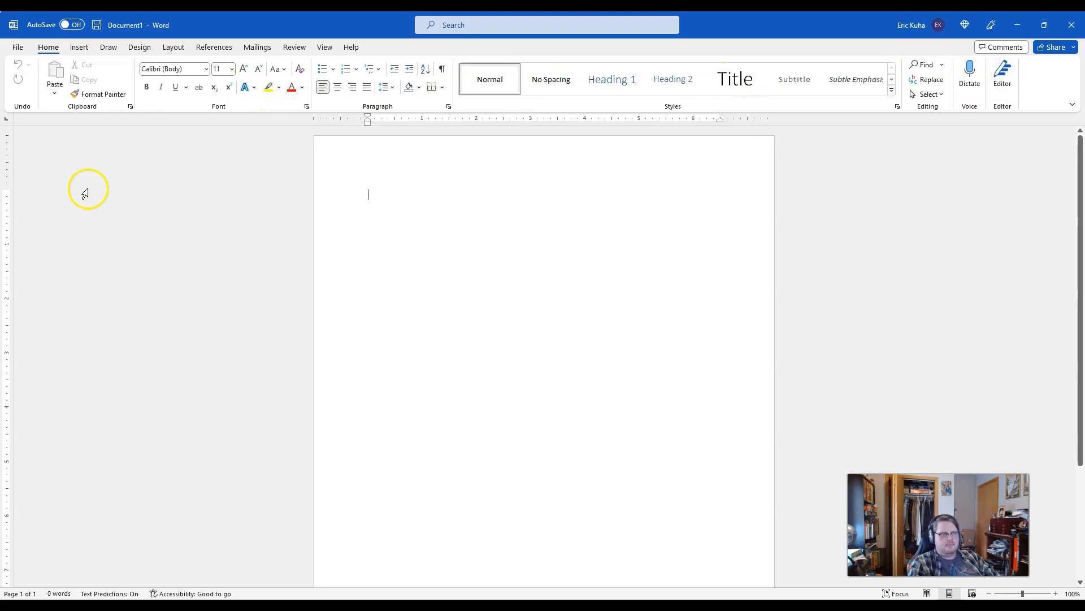
Examine the ribbon commands for inserting, drawing, design, layout, references, mailings, reviewing and viewing, one category at a time
{"action": "left_click", "coordinate": [79, 47]}
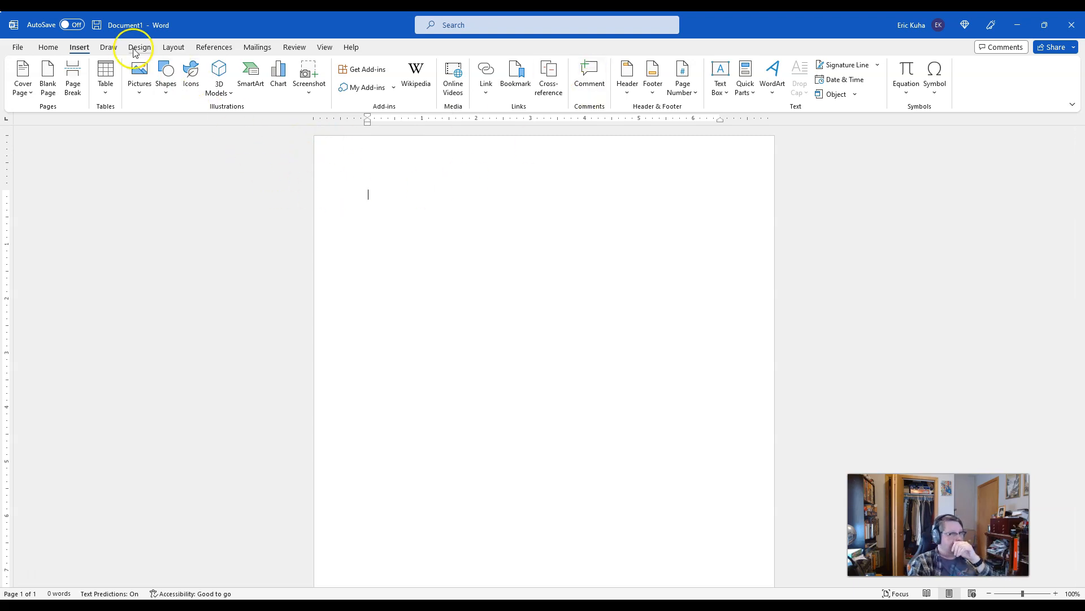
{"action": "left_click", "coordinate": [108, 47]}
{"action": "left_click", "coordinate": [135, 50]}
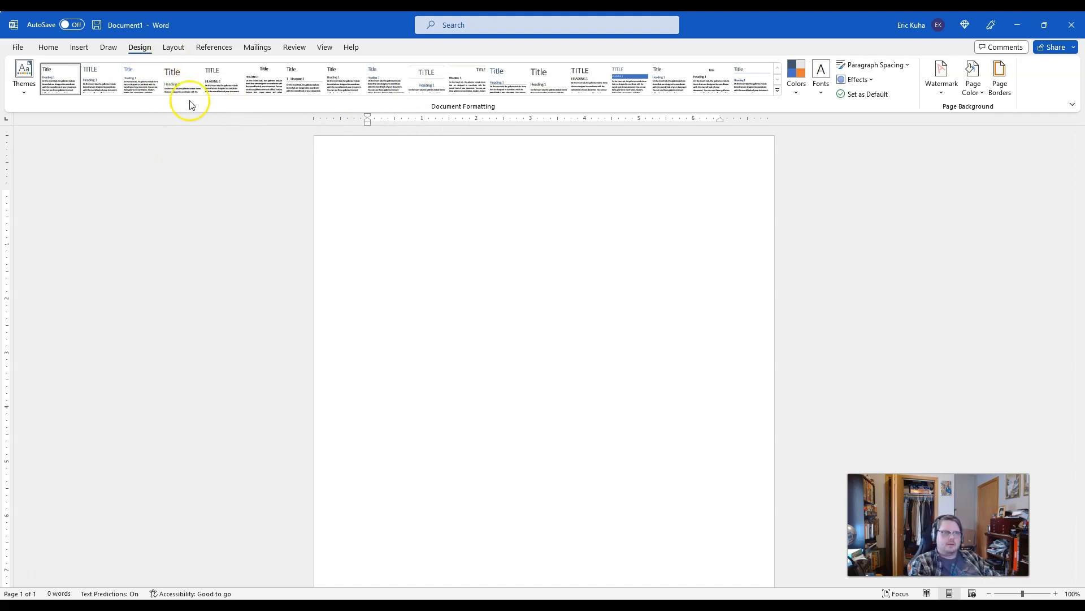
{"action": "left_click", "coordinate": [171, 49]}
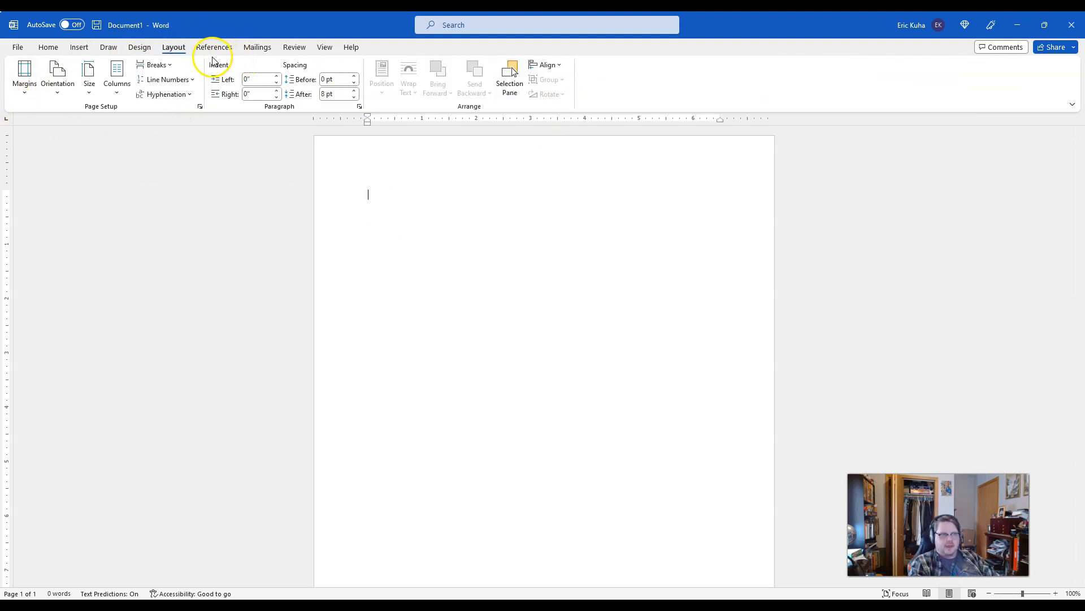
{"action": "left_click", "coordinate": [210, 50]}
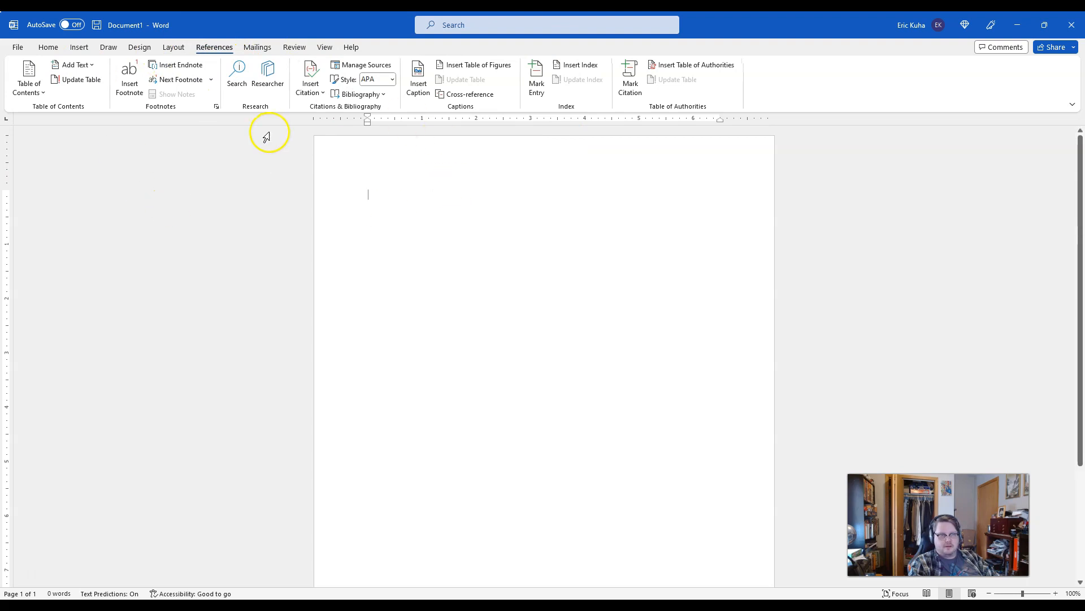
{"action": "left_click", "coordinate": [256, 44]}
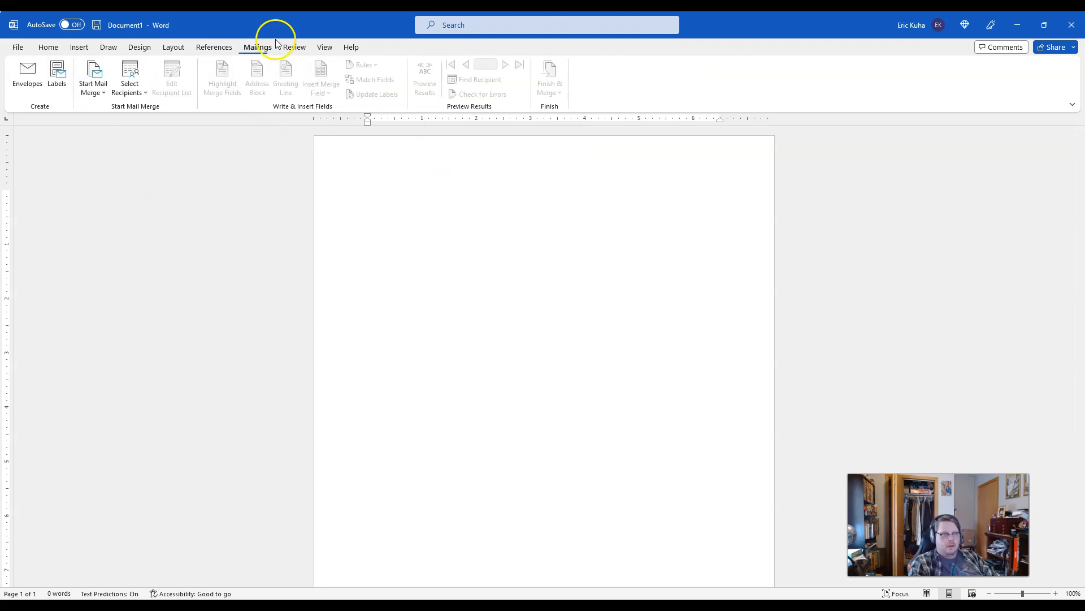
{"action": "left_click", "coordinate": [300, 49]}
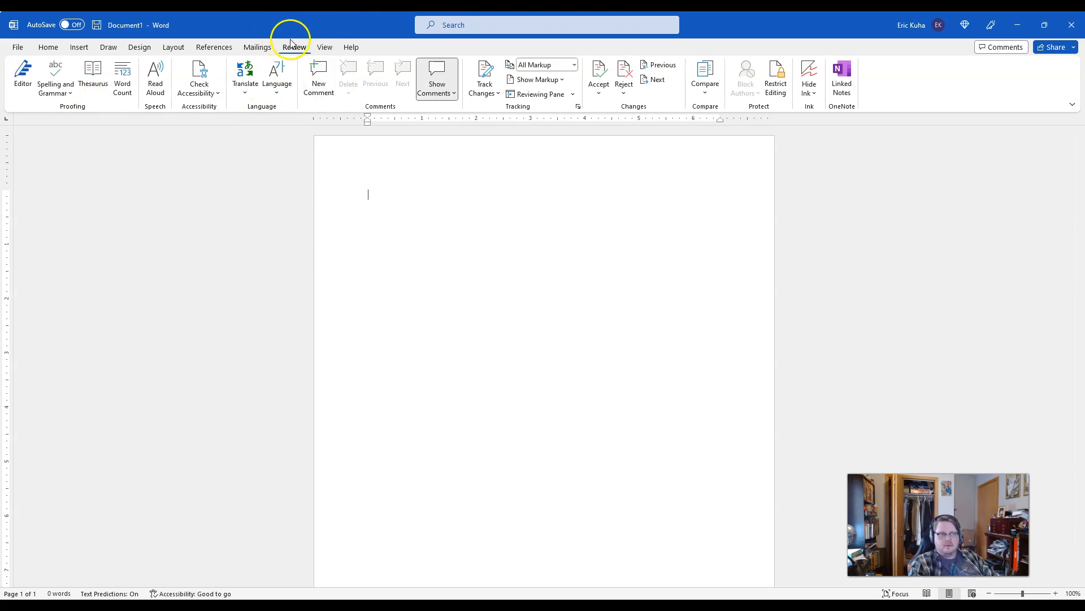
{"action": "left_click", "coordinate": [326, 50]}
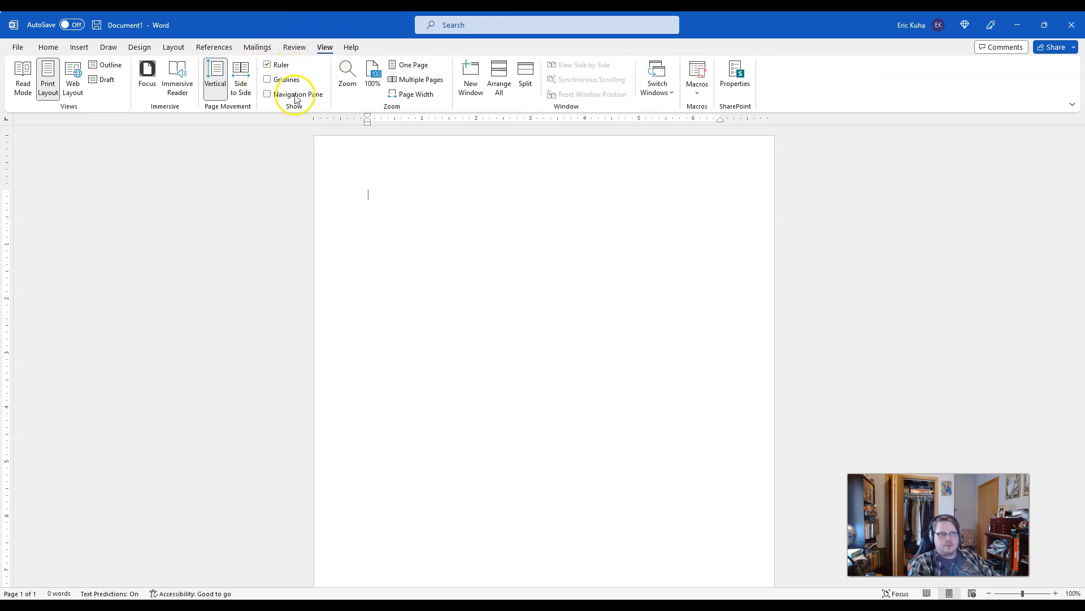
Hide the ruler, show it again, and return to the basic text formatting commands
{"action": "left_click", "coordinate": [267, 65]}
{"action": "left_click", "coordinate": [268, 64]}
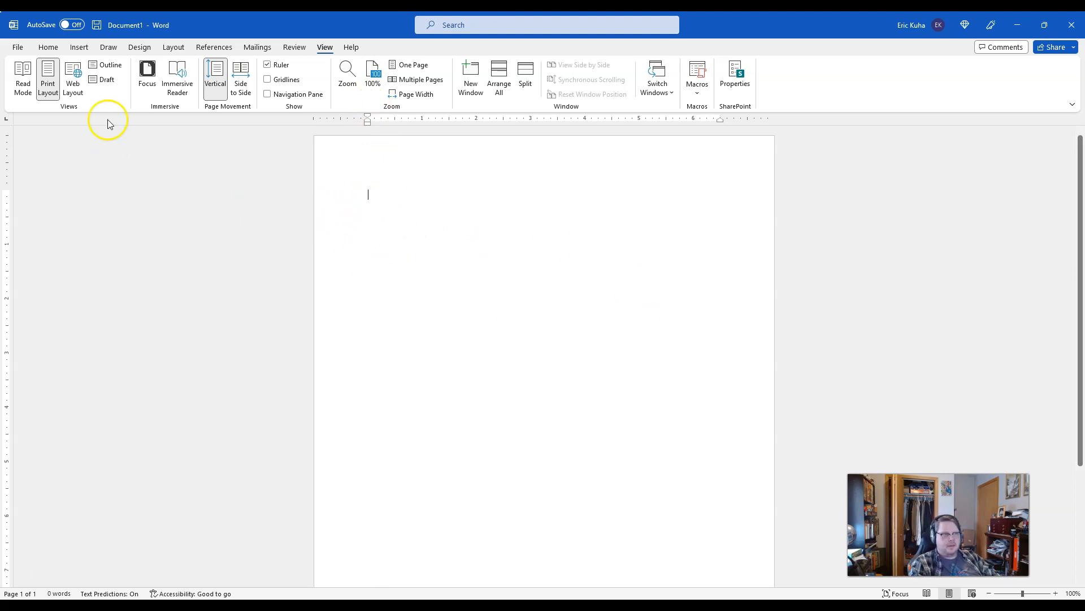
{"action": "left_click", "coordinate": [44, 50]}
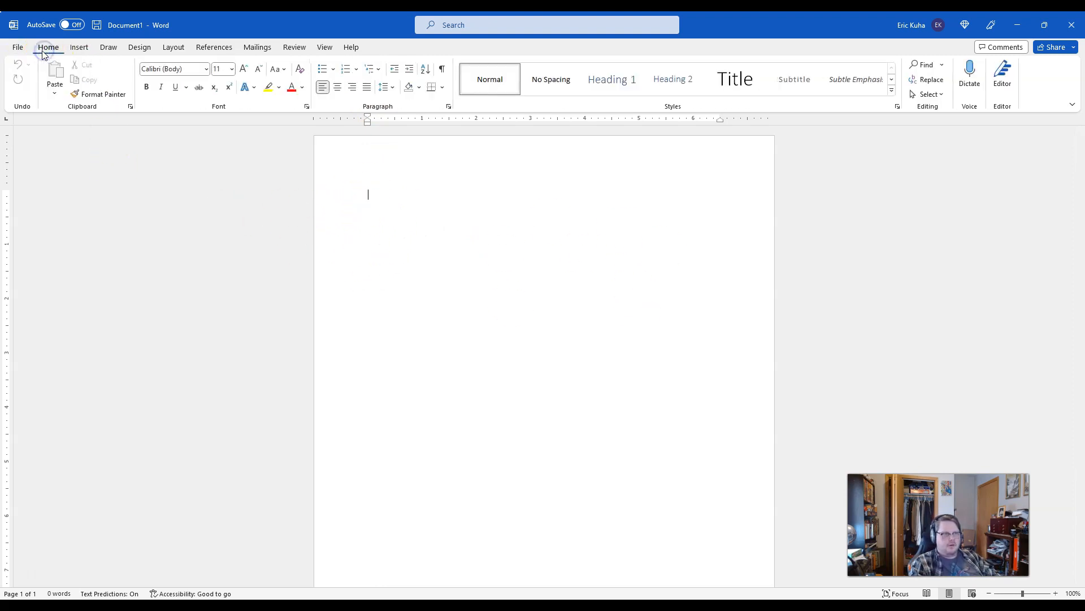
{"action": "left_click", "coordinate": [506, 201]}
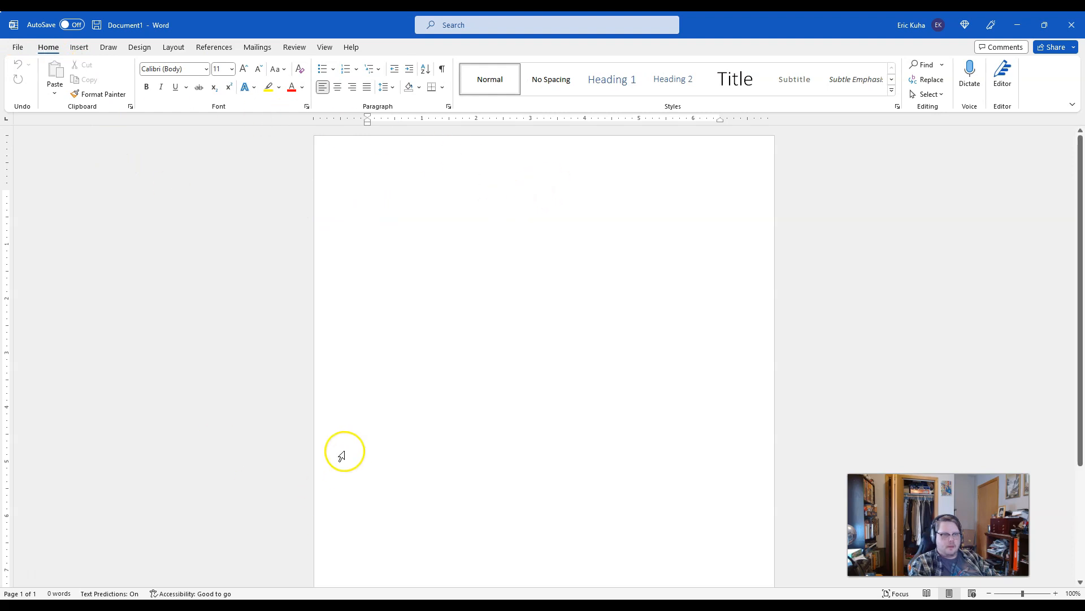
Switch to the browser and read the tutorial's instruction on which questions the introduction must answer
{"action": "left_click", "coordinate": [109, 606]}
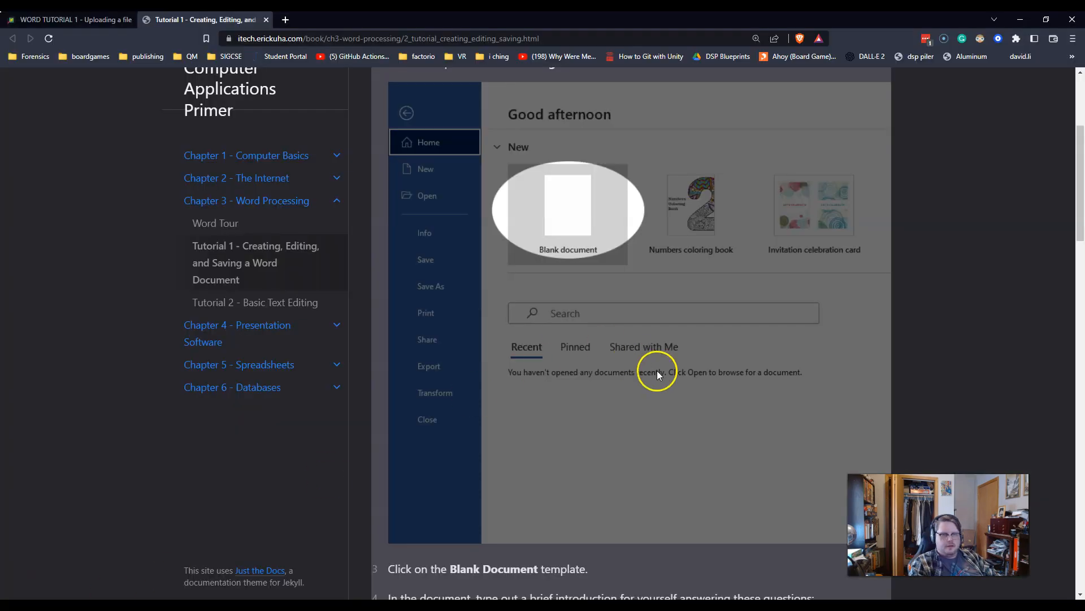
{"action": "scroll", "coordinate": [655, 373], "scroll_direction": "down", "scroll_amount": 7}
{"action": "left_click_drag", "start_coordinate": [399, 233], "coordinate": [773, 287]}
{"action": "left_click", "coordinate": [773, 287]}
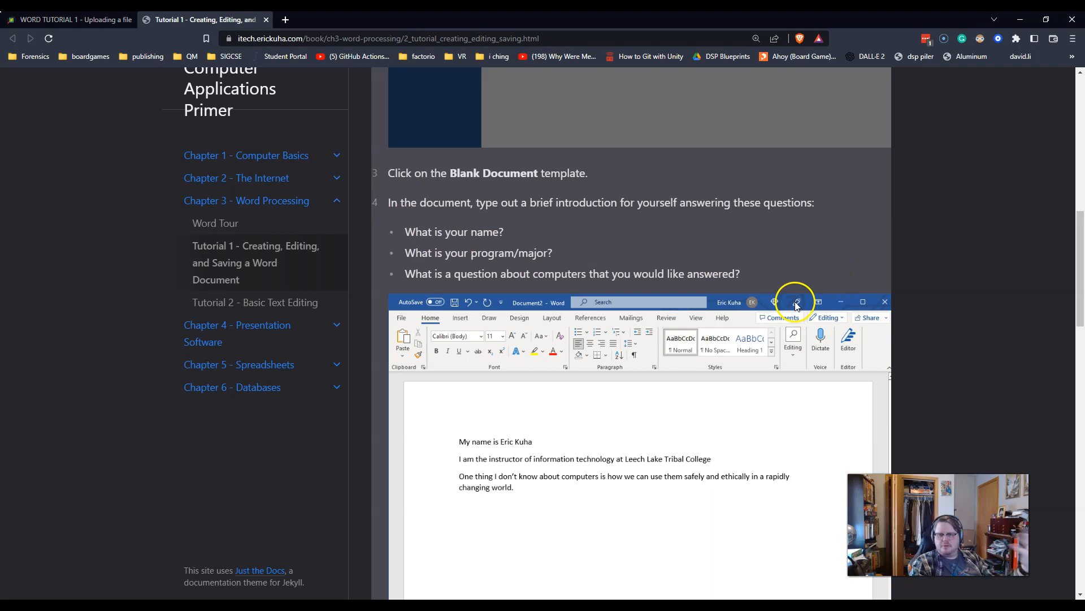
{"action": "left_click_drag", "start_coordinate": [503, 20], "coordinate": [1, 226]}
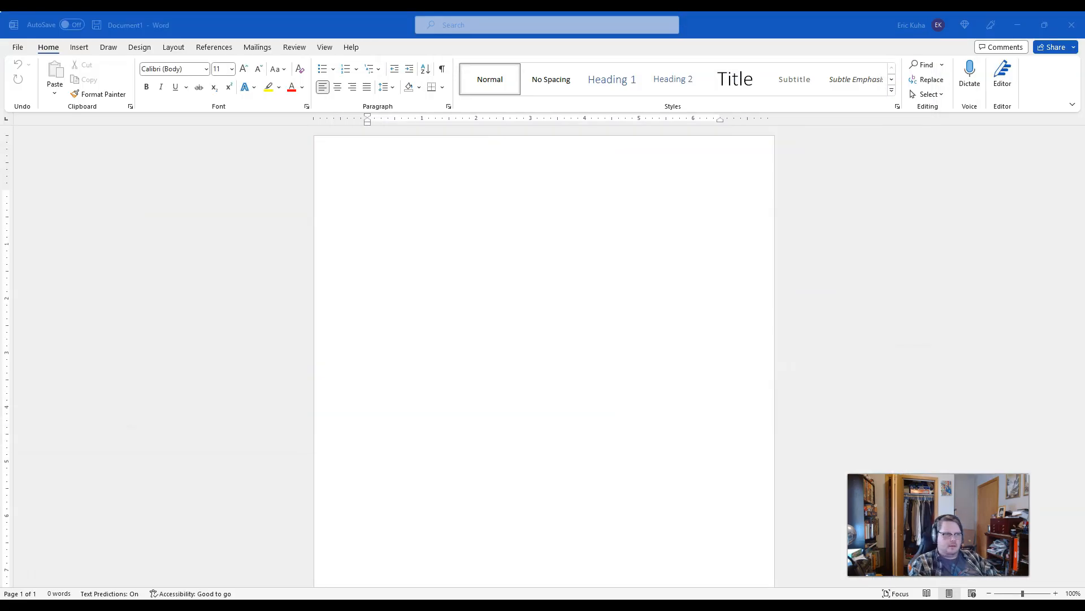
Write a name line, "I am the instructor of Information Technology at Leech Lake Tribal College." and "Will artificial intelligence replace computer programmers?", correcting misspellings
{"action": "left_click", "coordinate": [541, 297]}
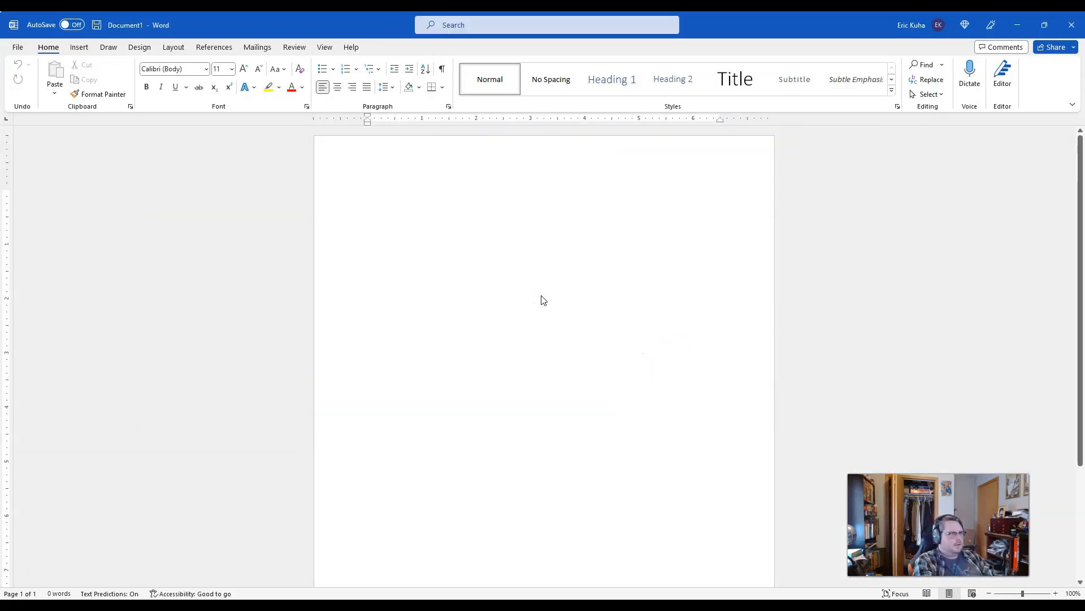
{"action": "type", "text": "My name is Eric Kuha."}
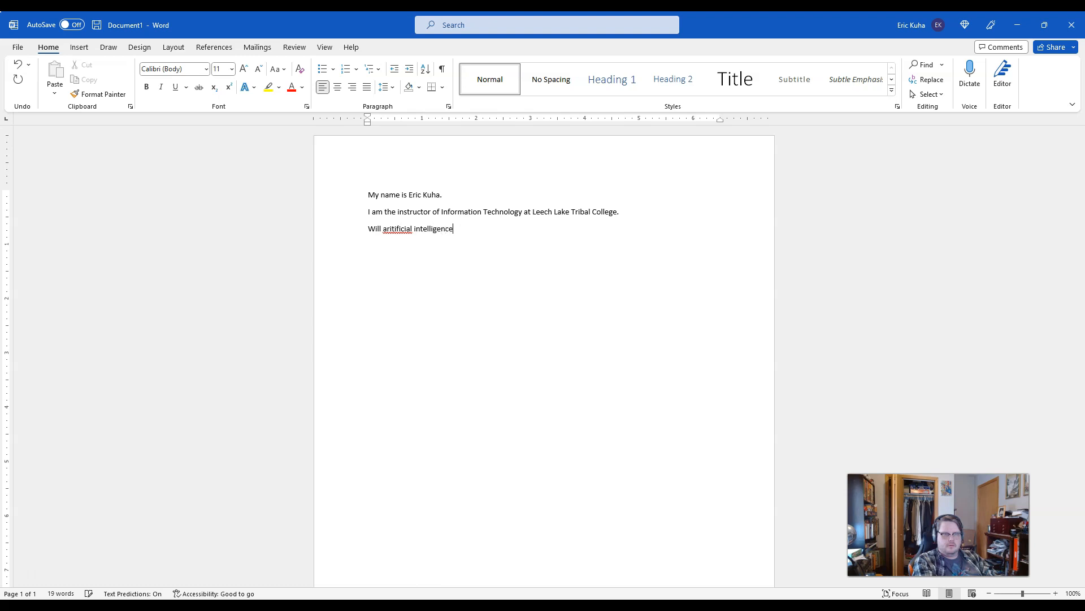
{"action": "left_click", "coordinate": [386, 229]}
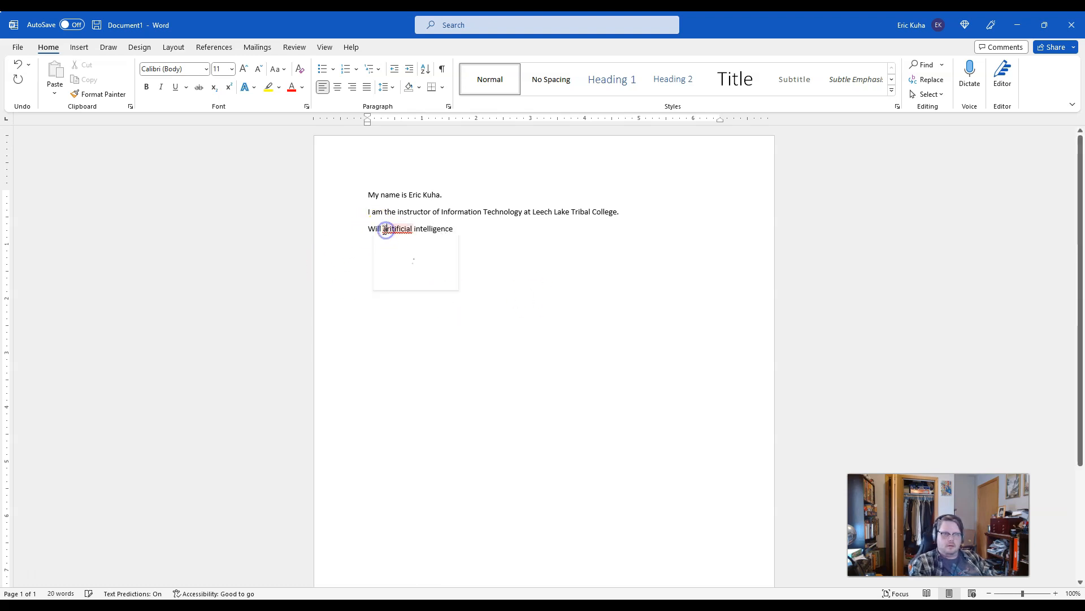
{"action": "left_click", "coordinate": [388, 262]}
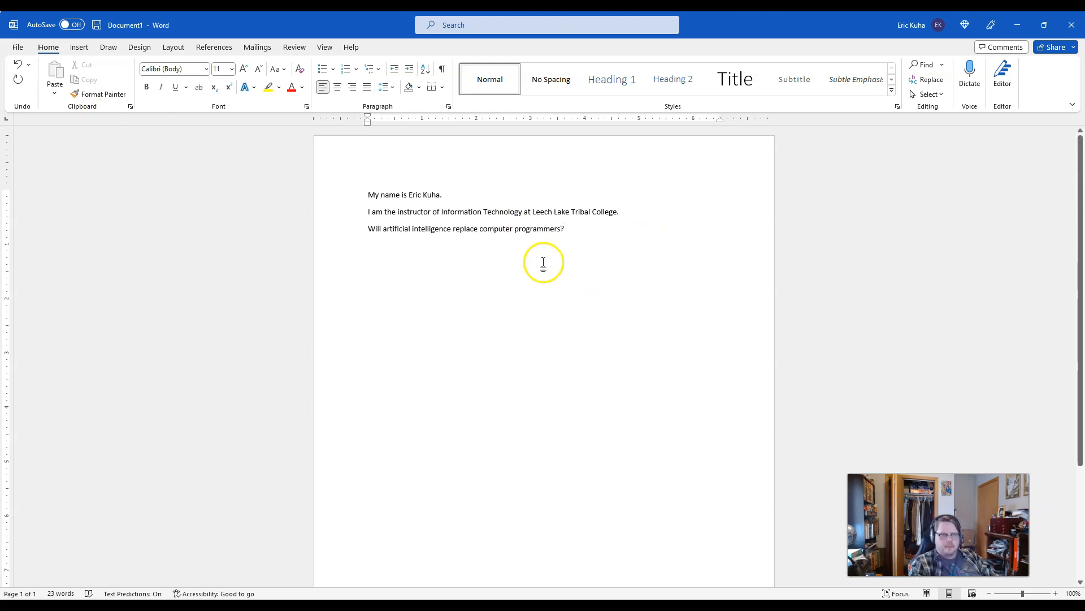
{"action": "left_click", "coordinate": [17, 49]}
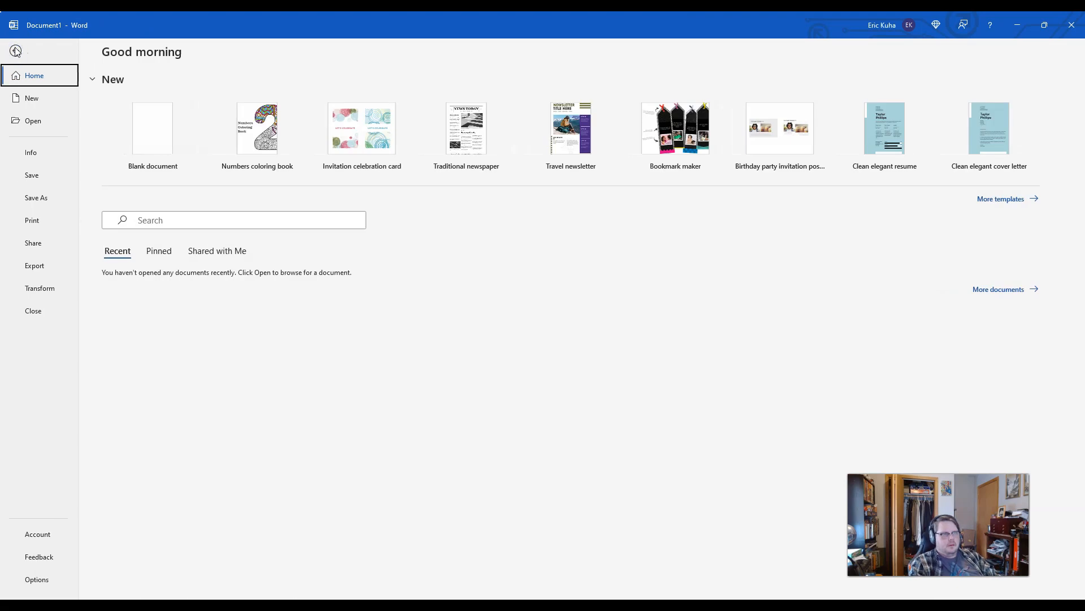
{"action": "left_click", "coordinate": [16, 51]}
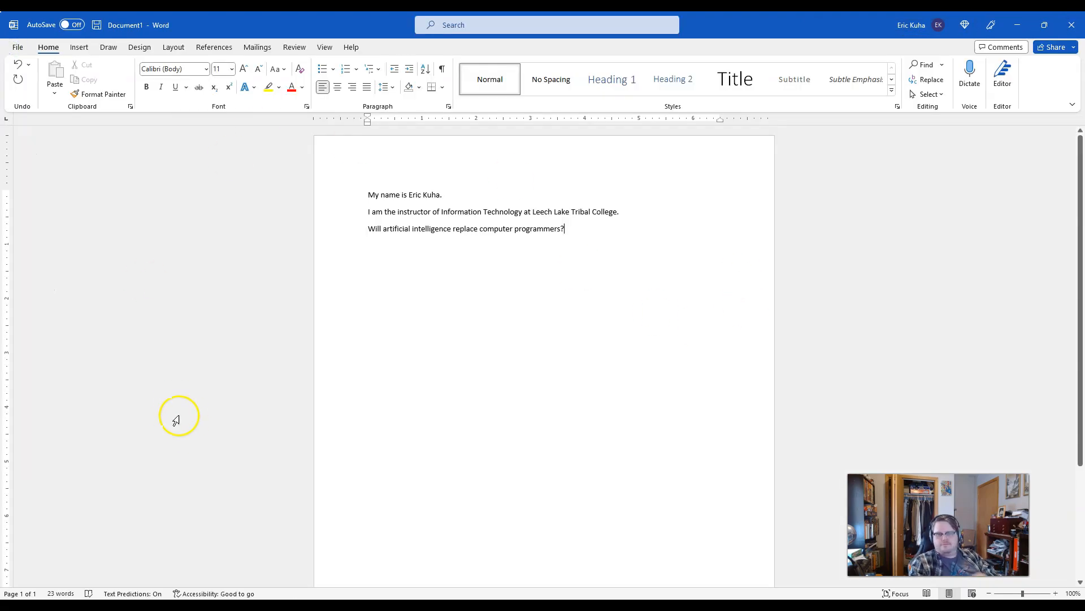
{"action": "left_click", "coordinate": [20, 48]}
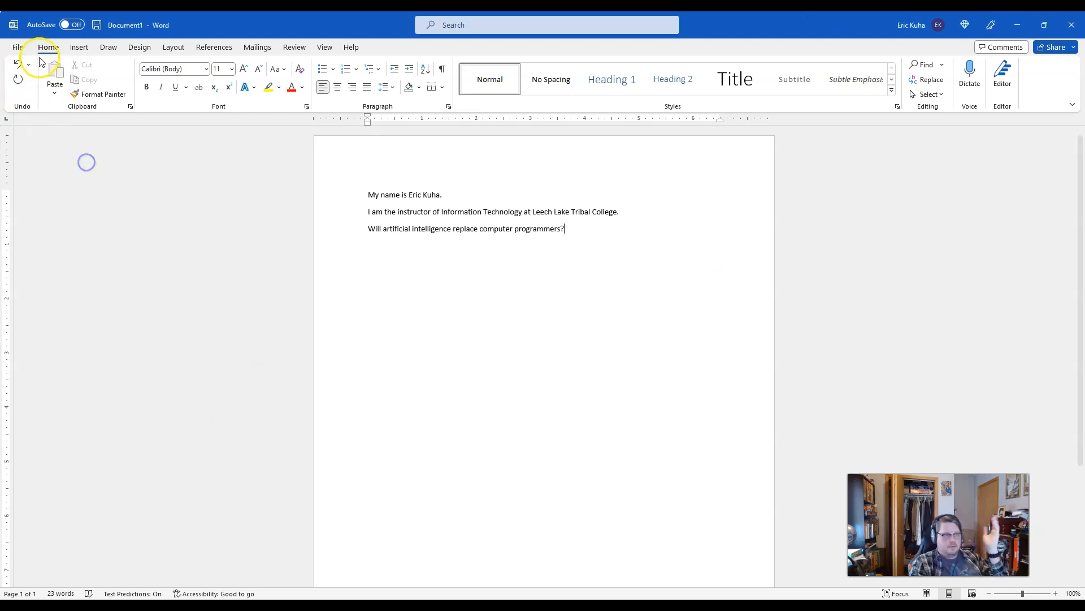
{"action": "left_click", "coordinate": [17, 46]}
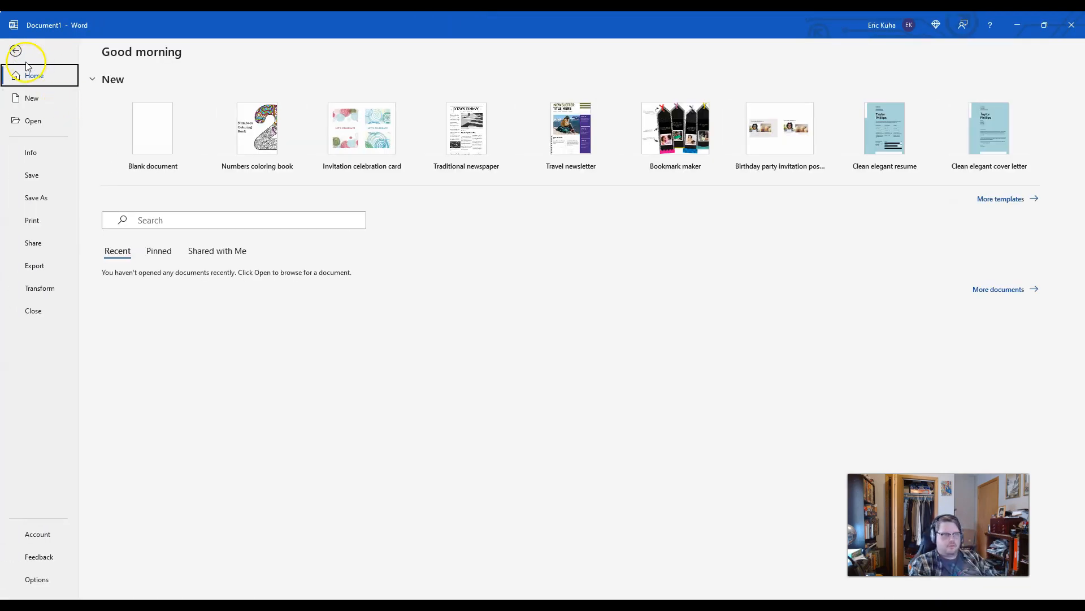
{"action": "left_click", "coordinate": [15, 51]}
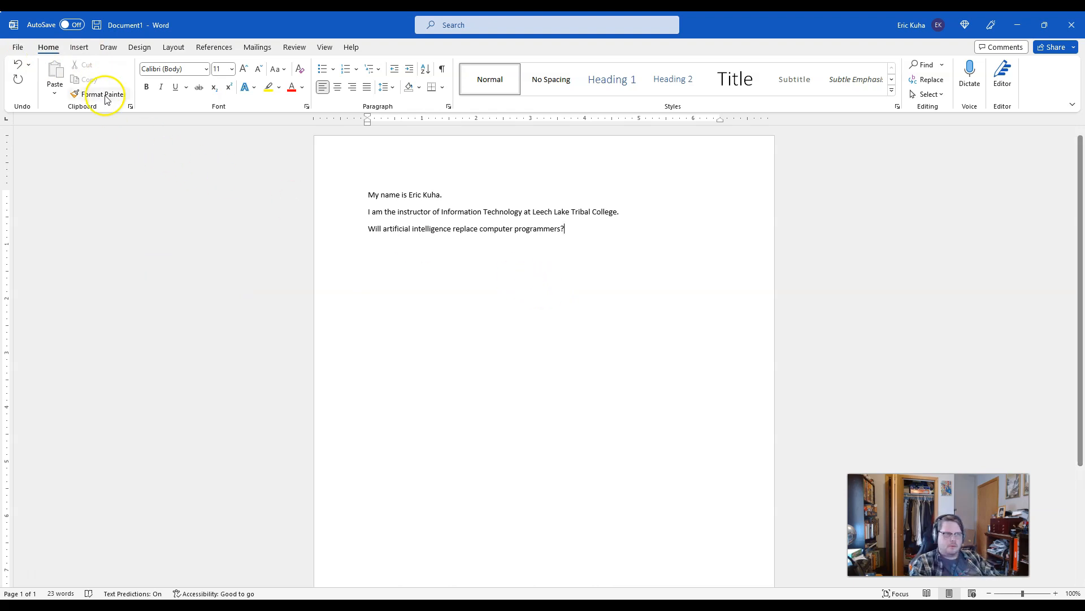
Save the document as a Word Document named introduction in the ITECH 100 folder inside Documents
{"action": "left_click", "coordinate": [18, 47]}
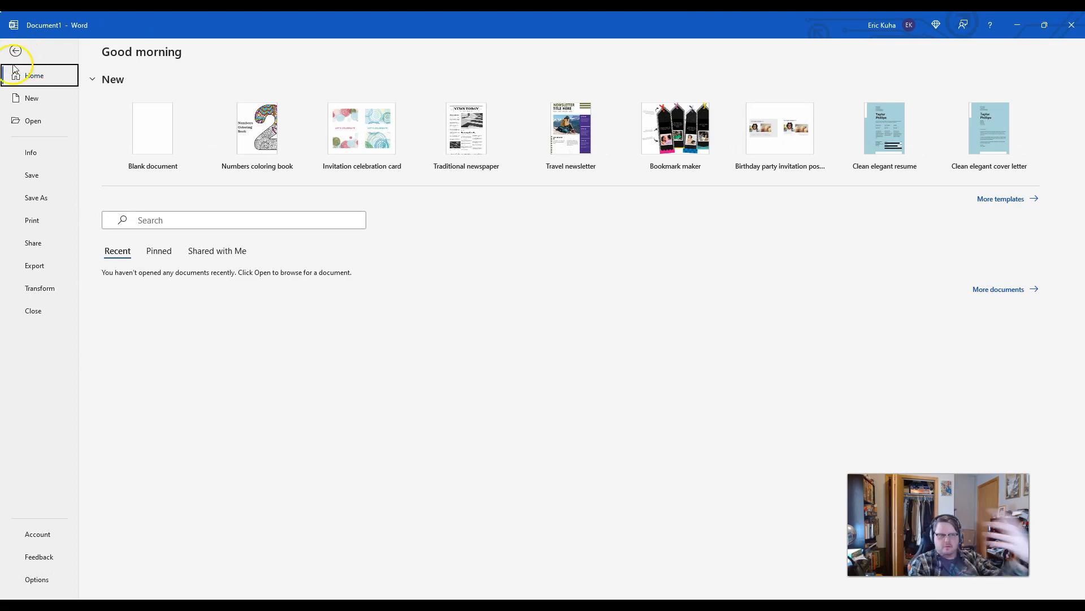
{"action": "left_click", "coordinate": [43, 201]}
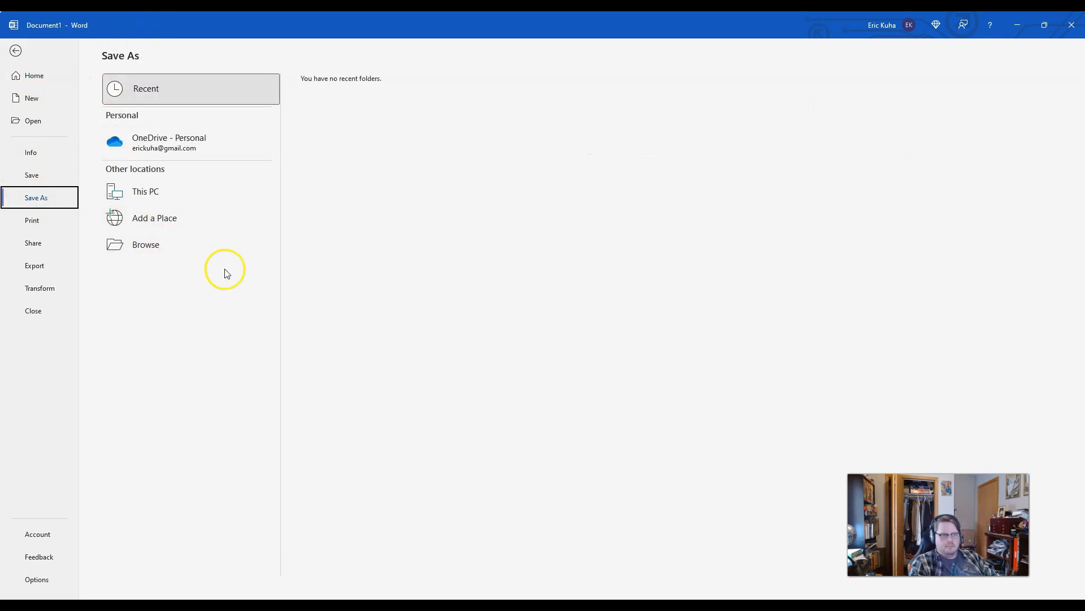
{"action": "left_click", "coordinate": [155, 252]}
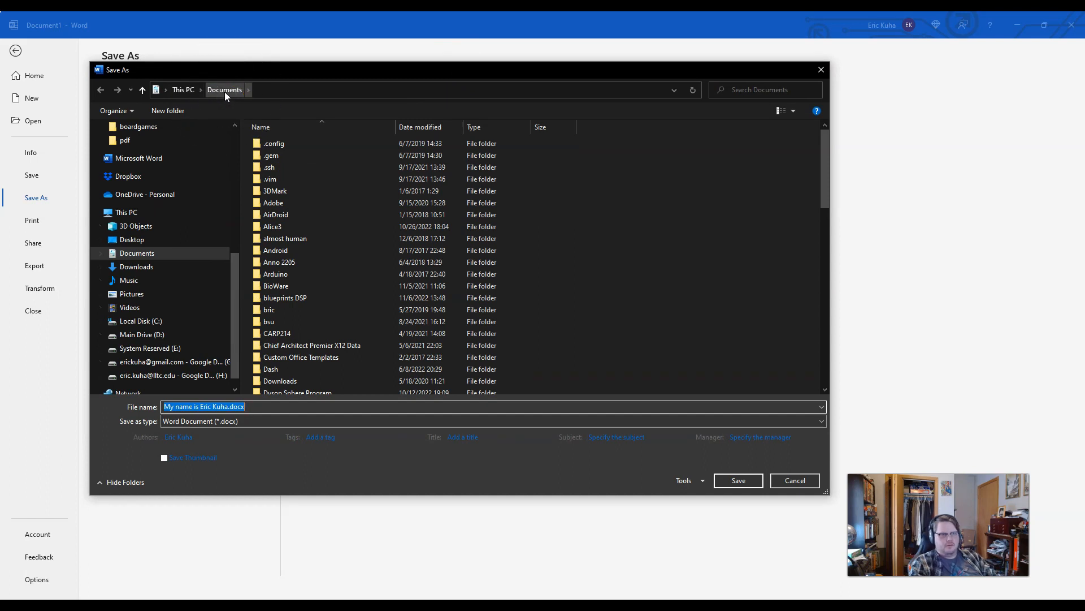
{"action": "scroll", "coordinate": [291, 243], "scroll_direction": "down", "scroll_amount": 7}
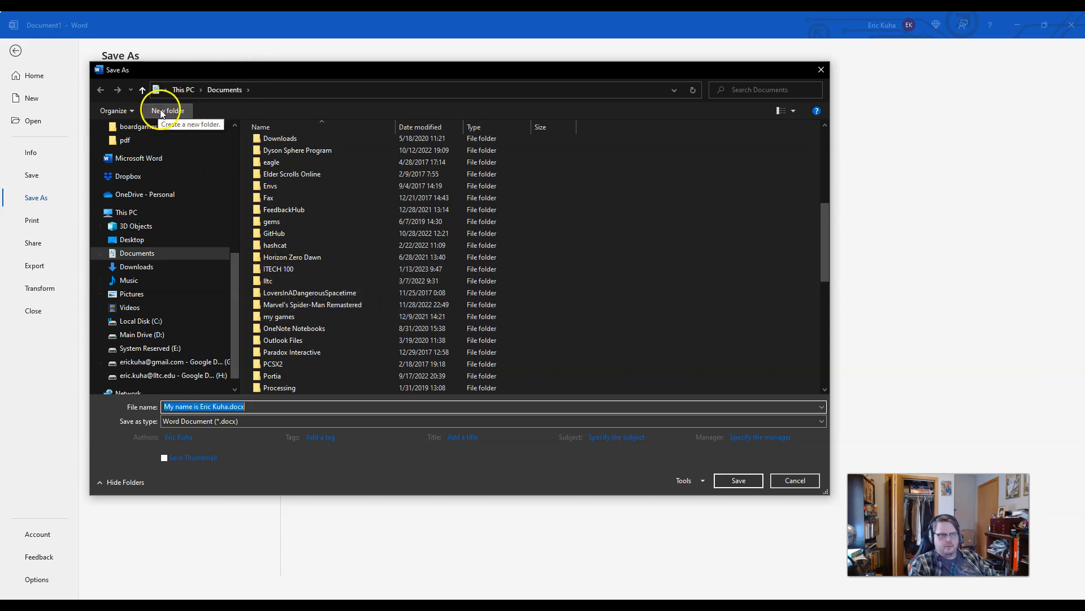
{"action": "double_click", "coordinate": [280, 269]}
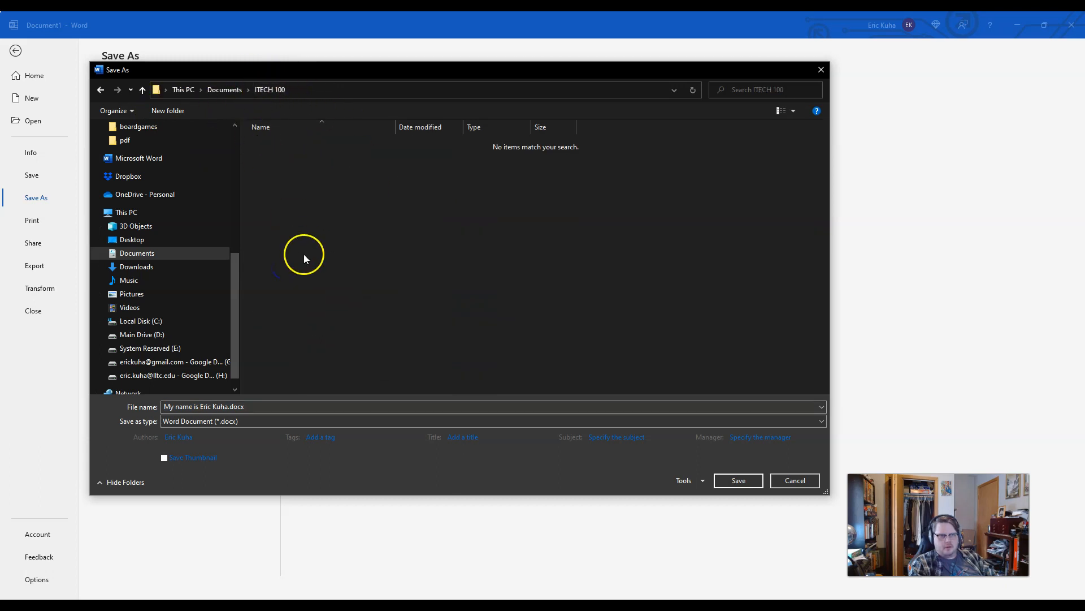
{"action": "left_click", "coordinate": [276, 405]}
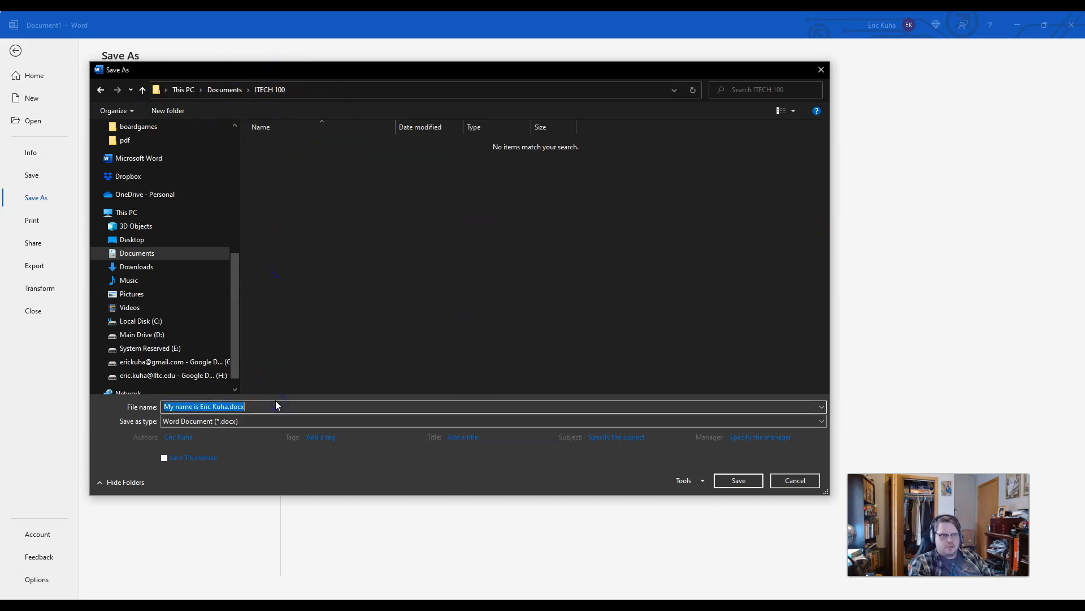
{"action": "type", "text": "introduction"}
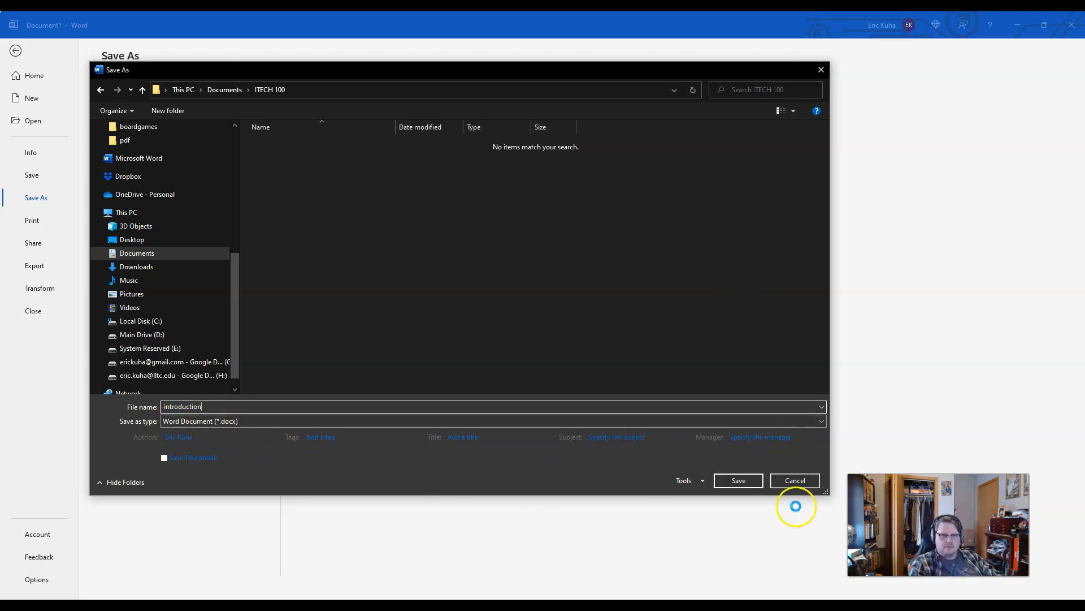
{"action": "left_click", "coordinate": [738, 480]}
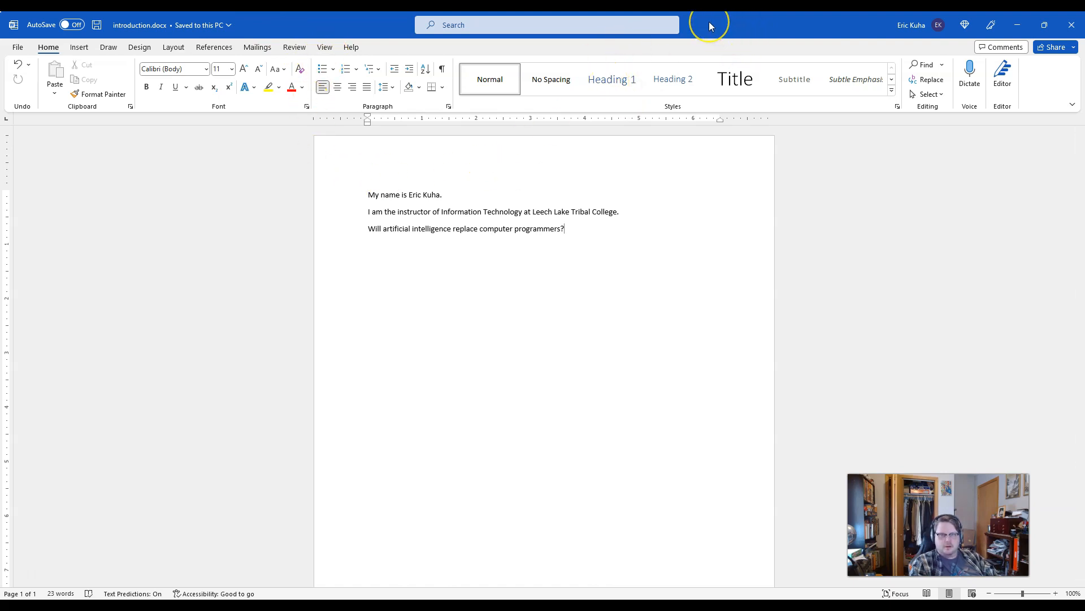
Switch to the browser and review the tutorial's remaining steps on saving and uploading the file
{"action": "left_click_drag", "start_coordinate": [709, 21], "coordinate": [612, 10]}
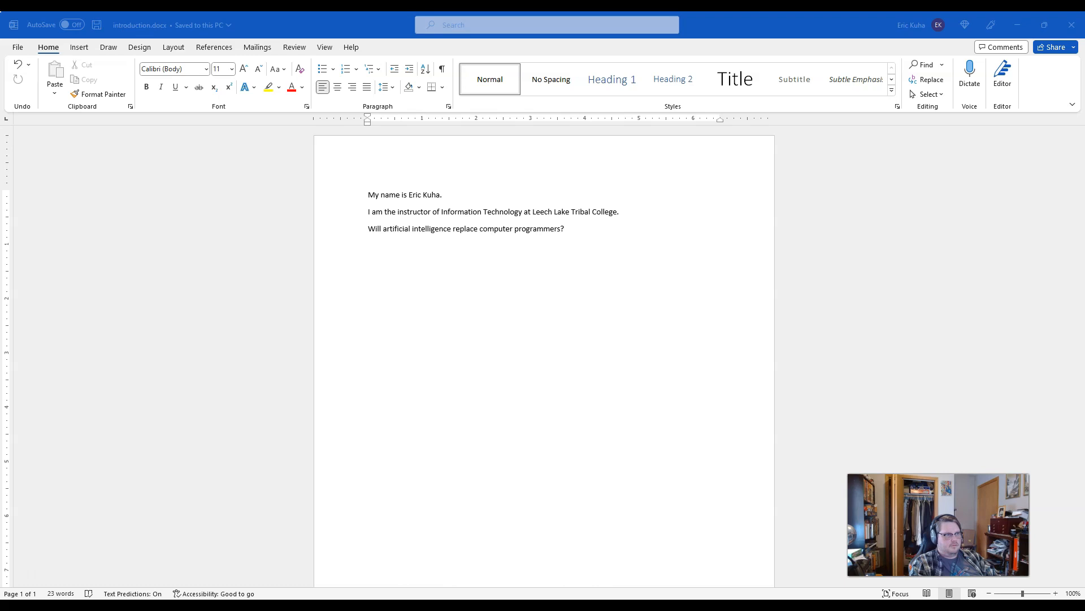
{"action": "left_click_drag", "start_coordinate": [0, 192], "coordinate": [356, 11]}
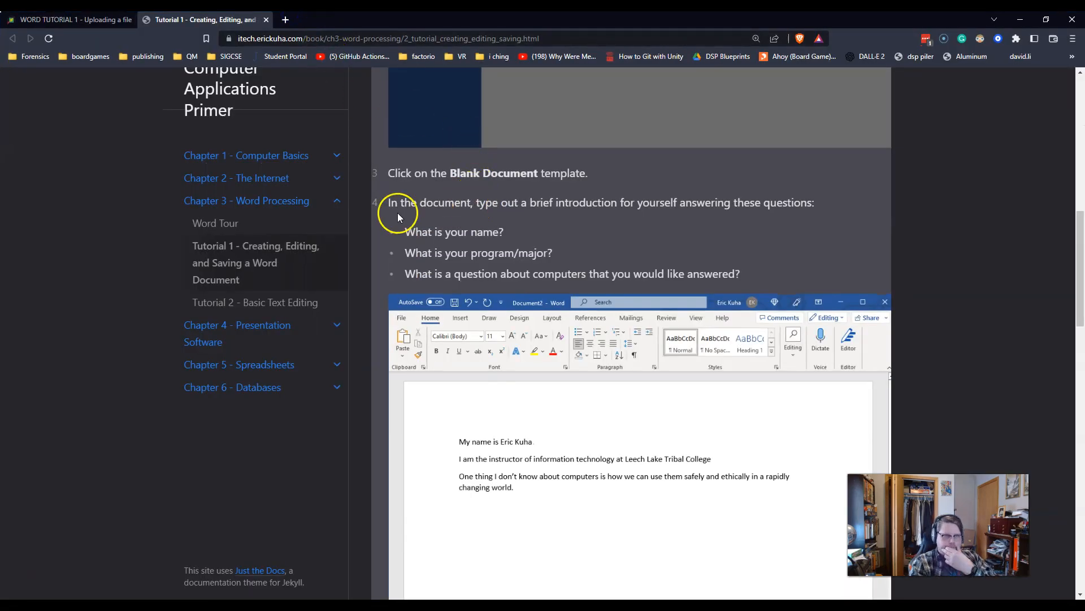
{"action": "scroll", "coordinate": [637, 391], "scroll_direction": "down", "scroll_amount": 8}
{"action": "scroll", "coordinate": [636, 391], "scroll_direction": "up", "scroll_amount": 15}
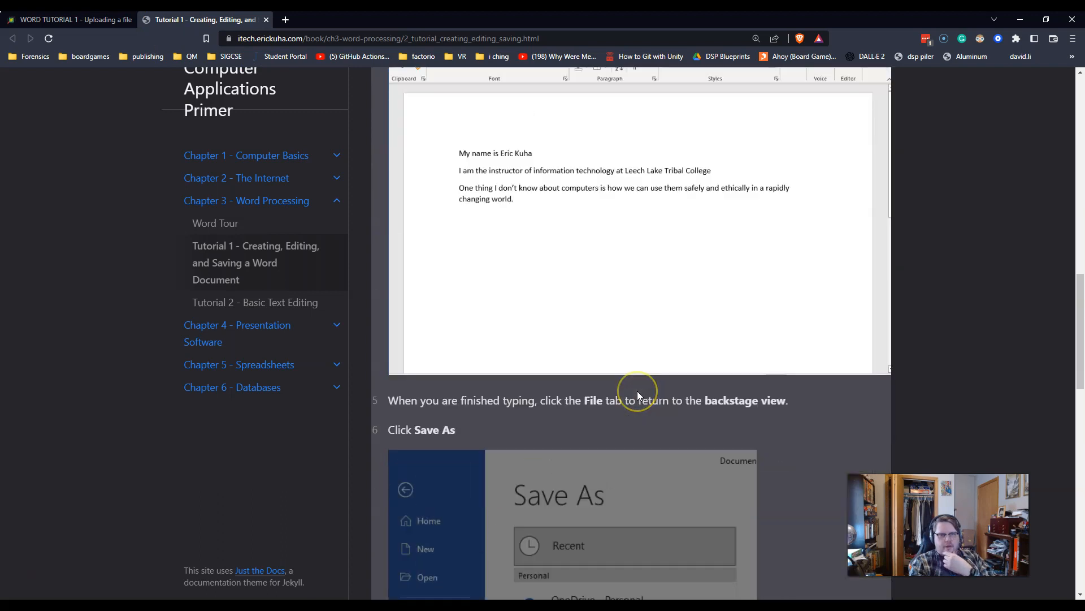
{"action": "scroll", "coordinate": [637, 391], "scroll_direction": "down", "scroll_amount": 15}
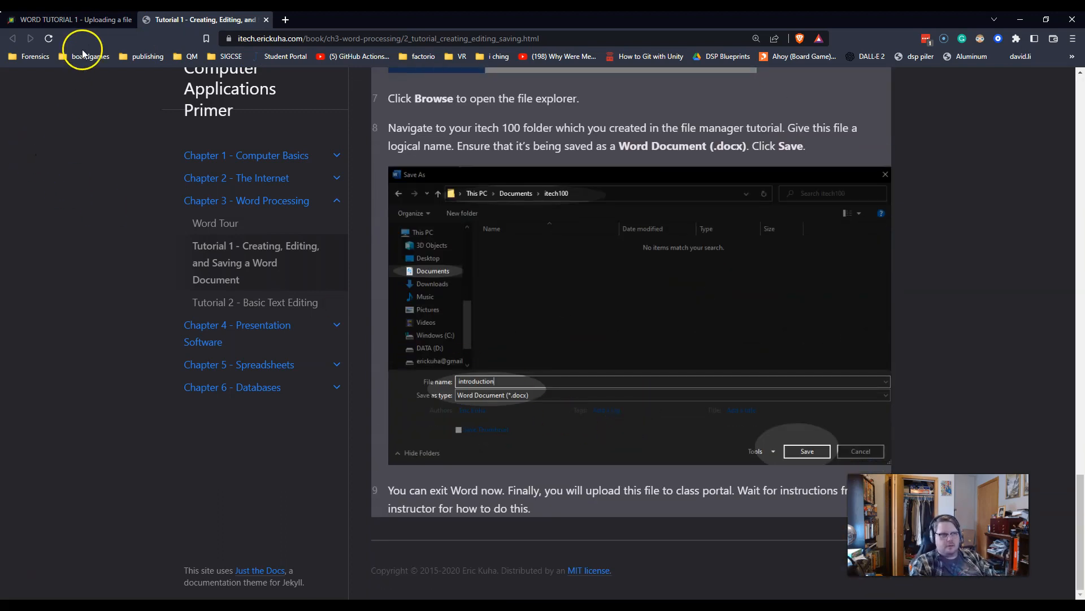
Return to the WORD TUTORIAL 1 assignment on Canvas and start a file-upload submission, leaving the file selection without choosing a file
{"action": "left_click", "coordinate": [89, 20]}
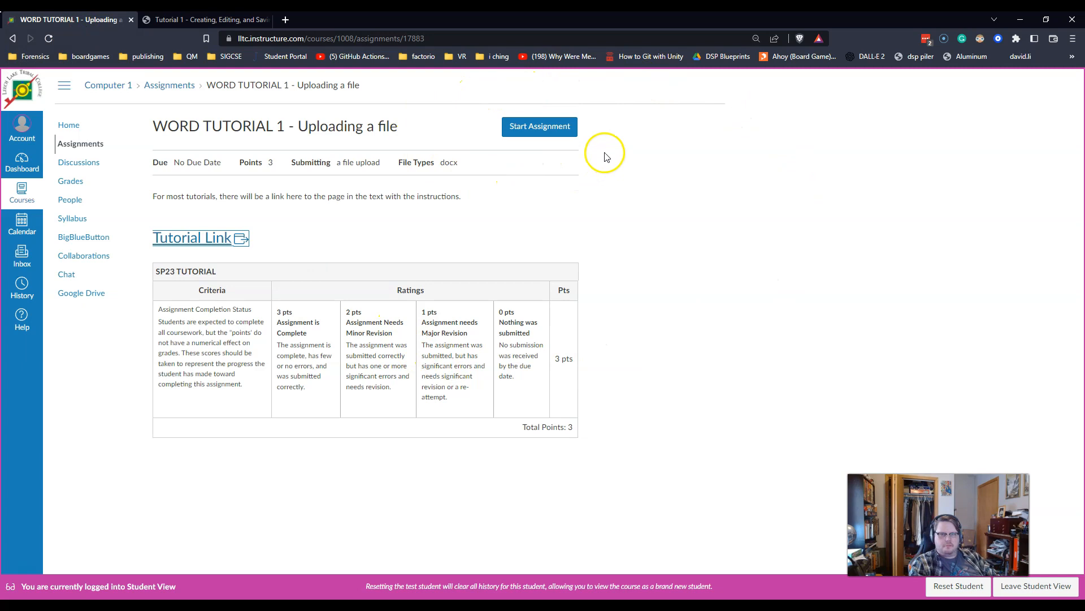
{"action": "left_click", "coordinate": [536, 129]}
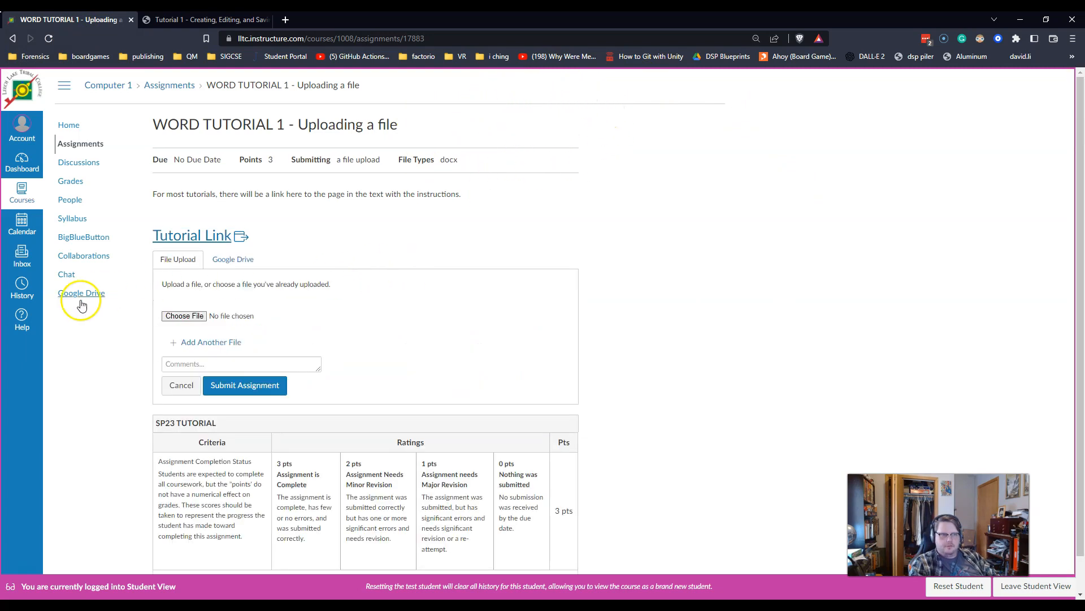
{"action": "left_click", "coordinate": [184, 320]}
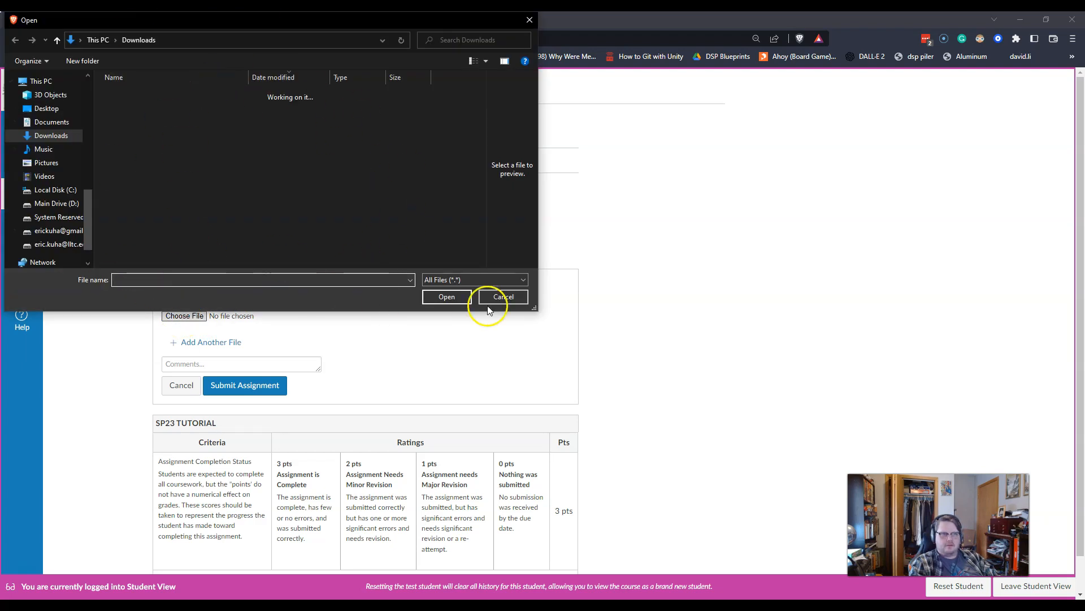
{"action": "left_click", "coordinate": [504, 297]}
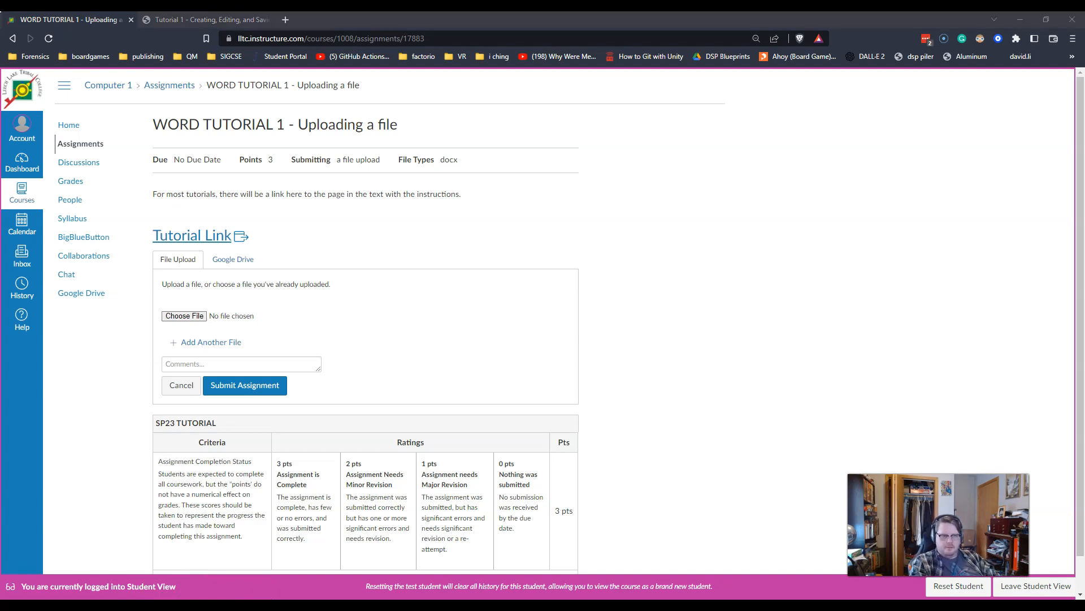
Resize and position a File Explorer window so that the assignment's upload form remains visible beside it
{"action": "left_click_drag", "start_coordinate": [847, 155], "coordinate": [605, 120]}
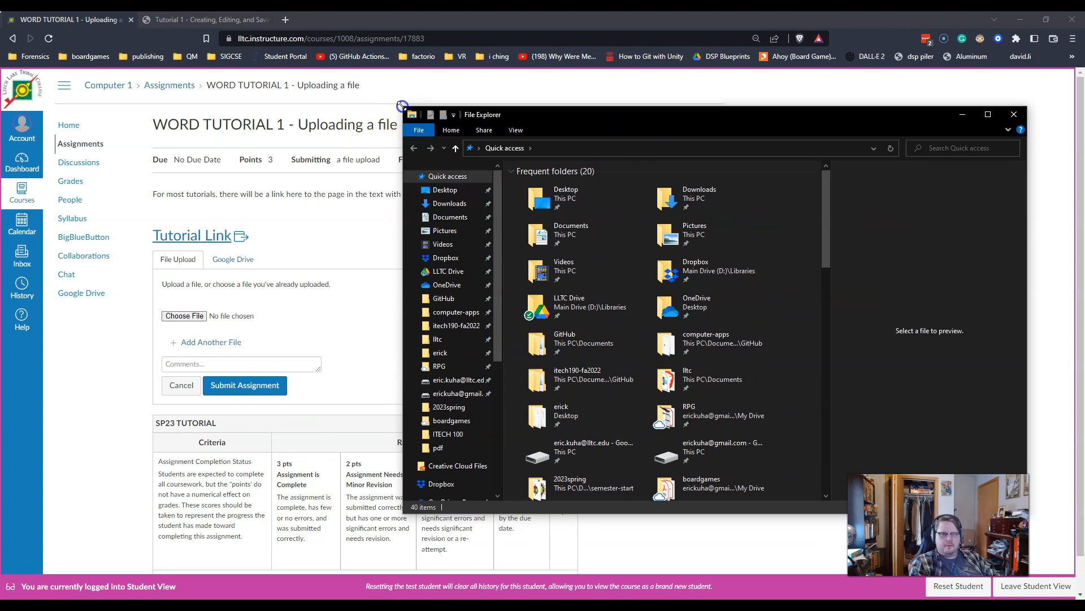
{"action": "left_click_drag", "start_coordinate": [403, 105], "coordinate": [425, 118]}
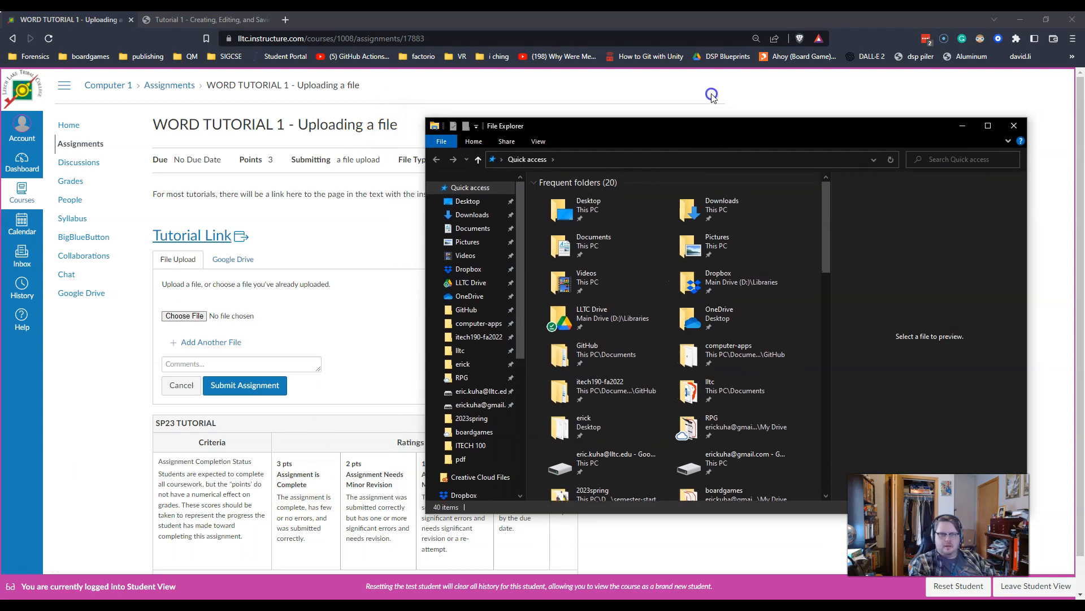
{"action": "left_click_drag", "start_coordinate": [704, 122], "coordinate": [704, 98]}
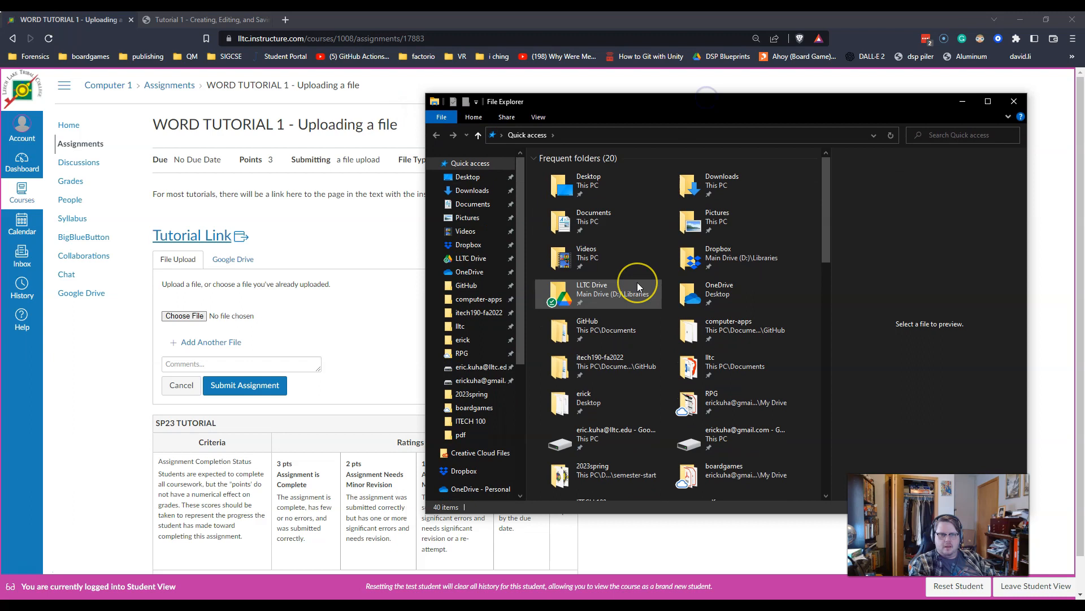
Attach introduction.docx from the recent files under Quick access to the assignment's file upload
{"action": "scroll", "coordinate": [637, 283], "scroll_direction": "down", "scroll_amount": 2}
{"action": "left_click", "coordinate": [470, 163]}
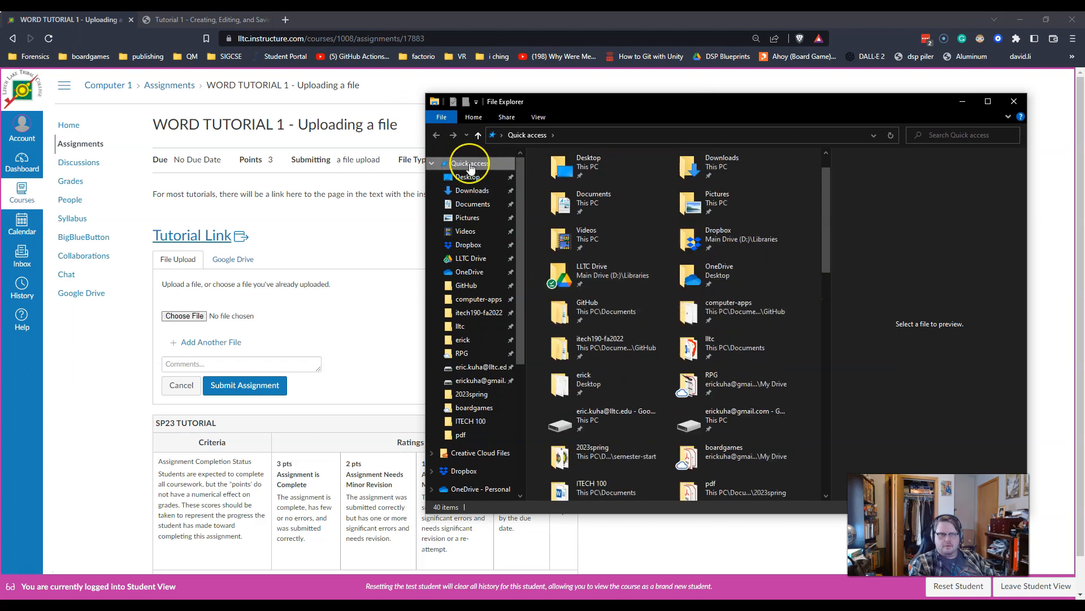
{"action": "key", "text": "ctrl"}
{"action": "key", "text": "ctrl"}
{"action": "key", "text": "ctrl"}
{"action": "key", "text": "ctrl"}
{"action": "key", "text": "ctrl"}
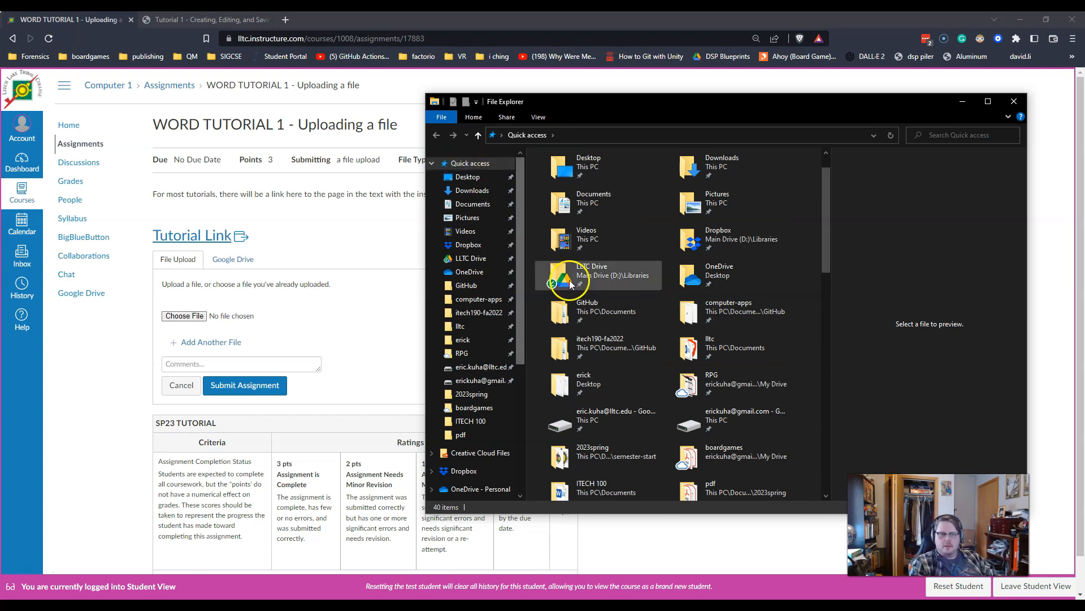
{"action": "scroll", "coordinate": [638, 361], "scroll_direction": "down", "scroll_amount": 1}
{"action": "scroll", "coordinate": [638, 361], "scroll_direction": "down", "scroll_amount": 3}
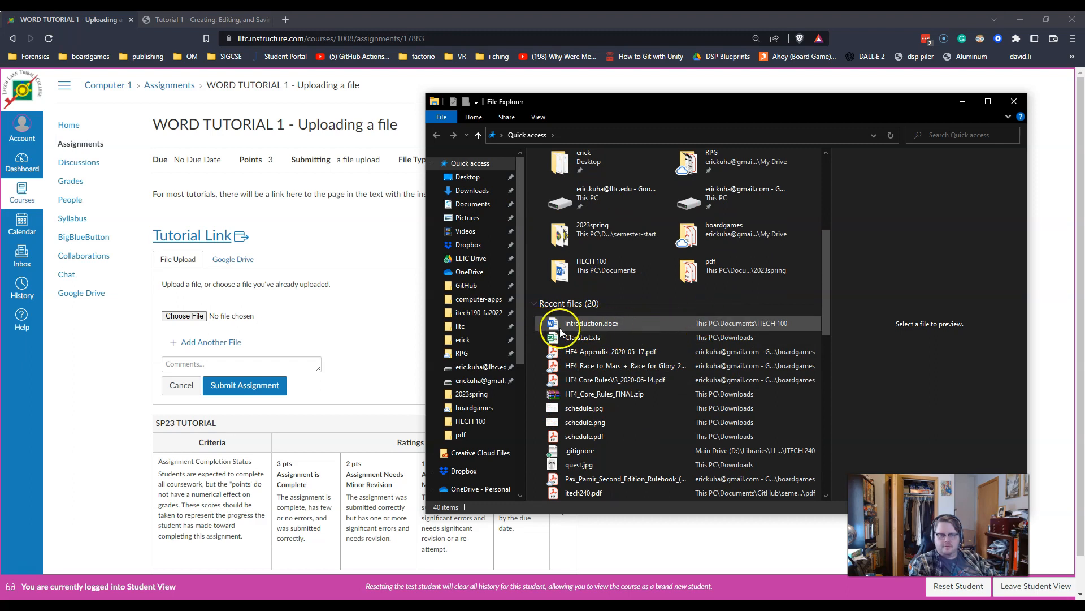
{"action": "left_click", "coordinate": [599, 323]}
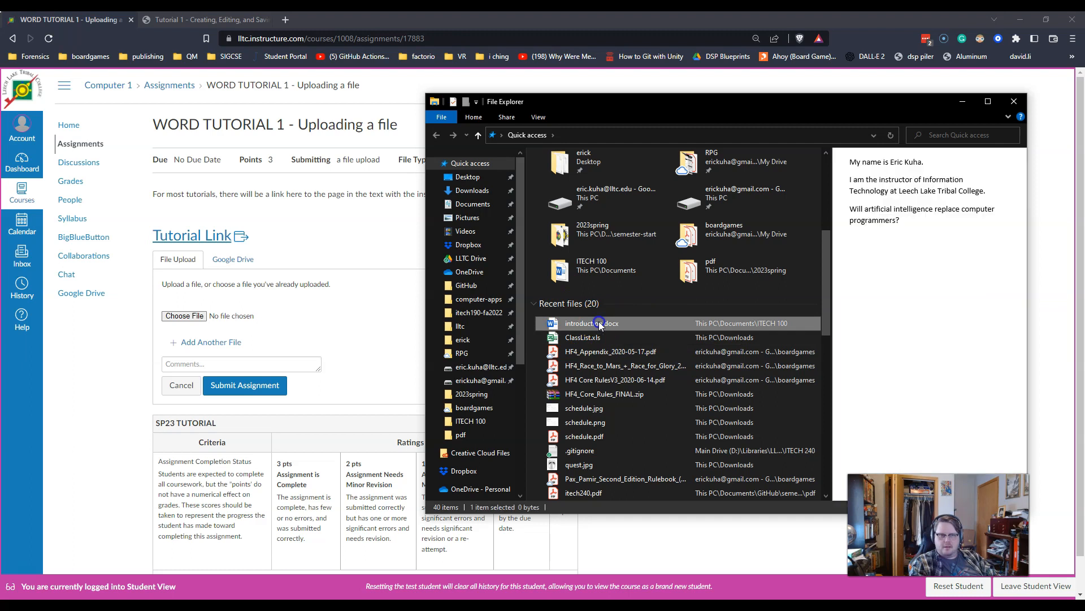
{"action": "left_click_drag", "start_coordinate": [598, 321], "coordinate": [194, 315]}
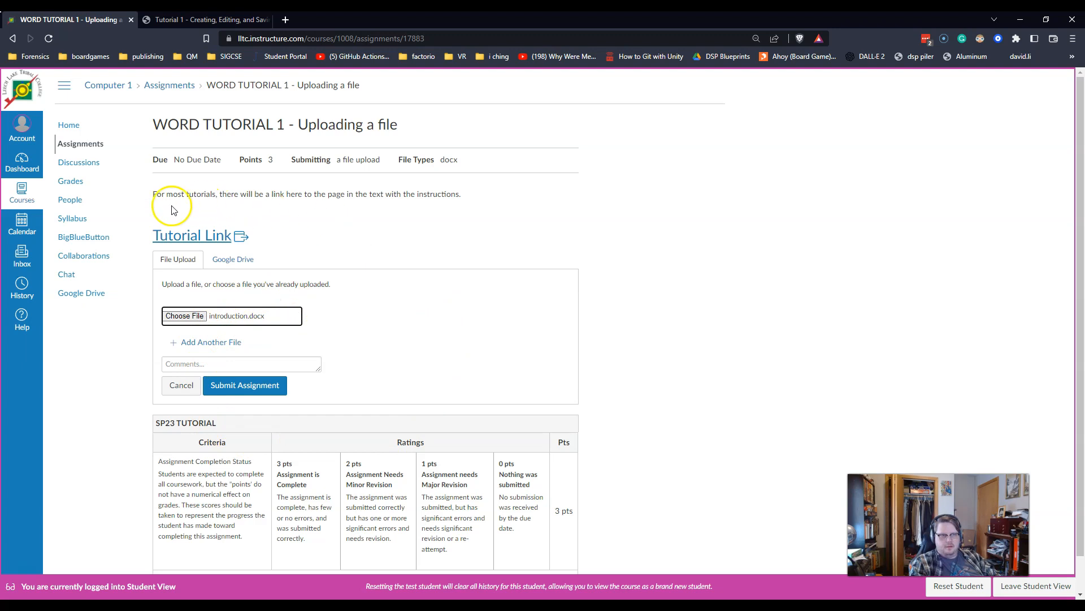
Submit the assignment with the attached file and check its submission status
{"action": "left_click", "coordinate": [274, 385]}
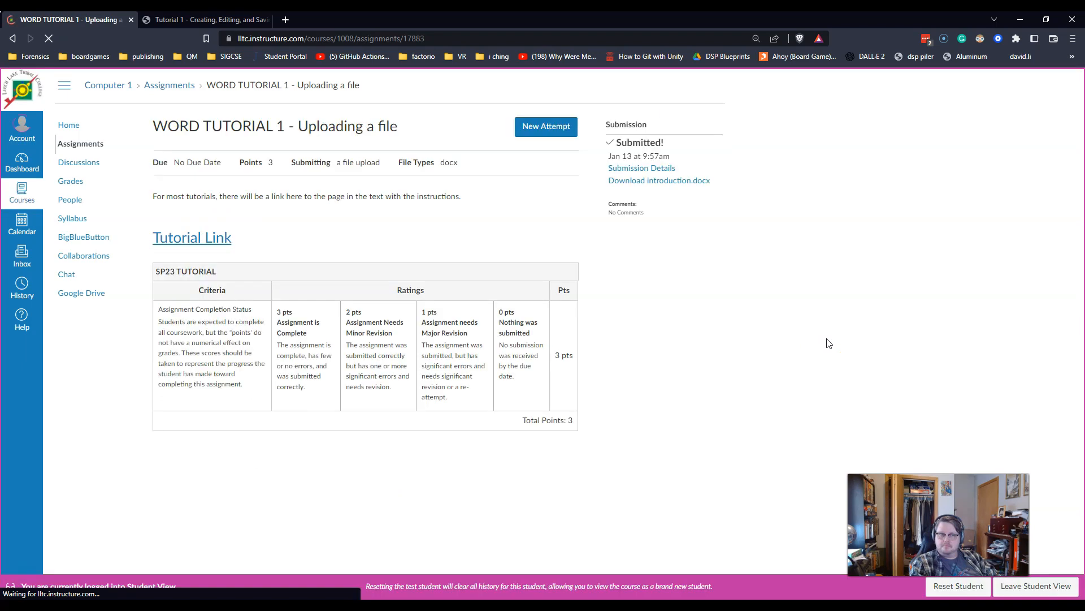
{"action": "left_click_drag", "start_coordinate": [608, 141], "coordinate": [687, 144]}
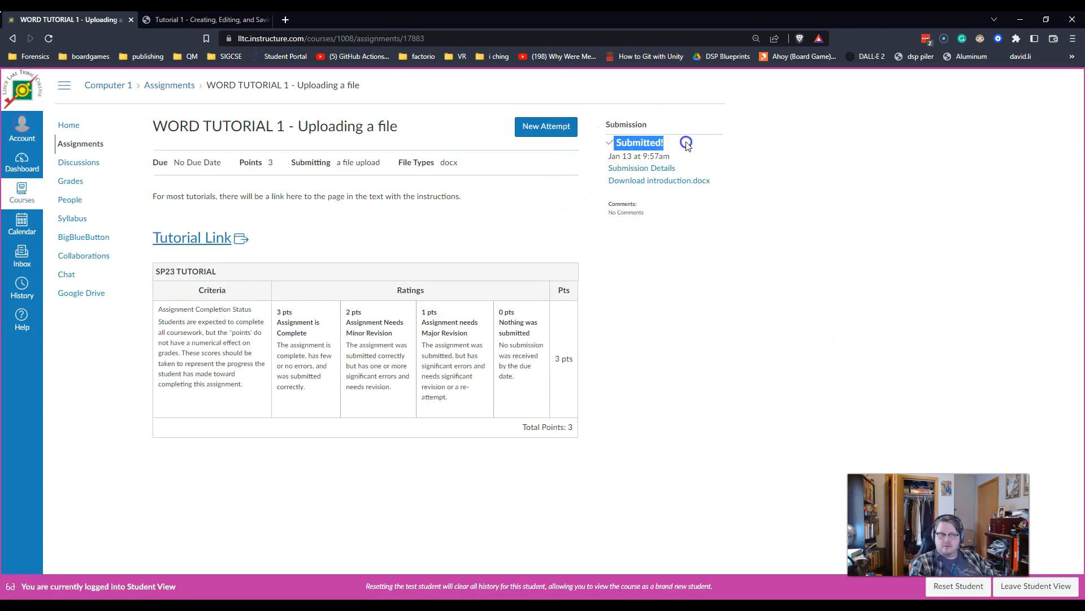
{"action": "left_click", "coordinate": [687, 144]}
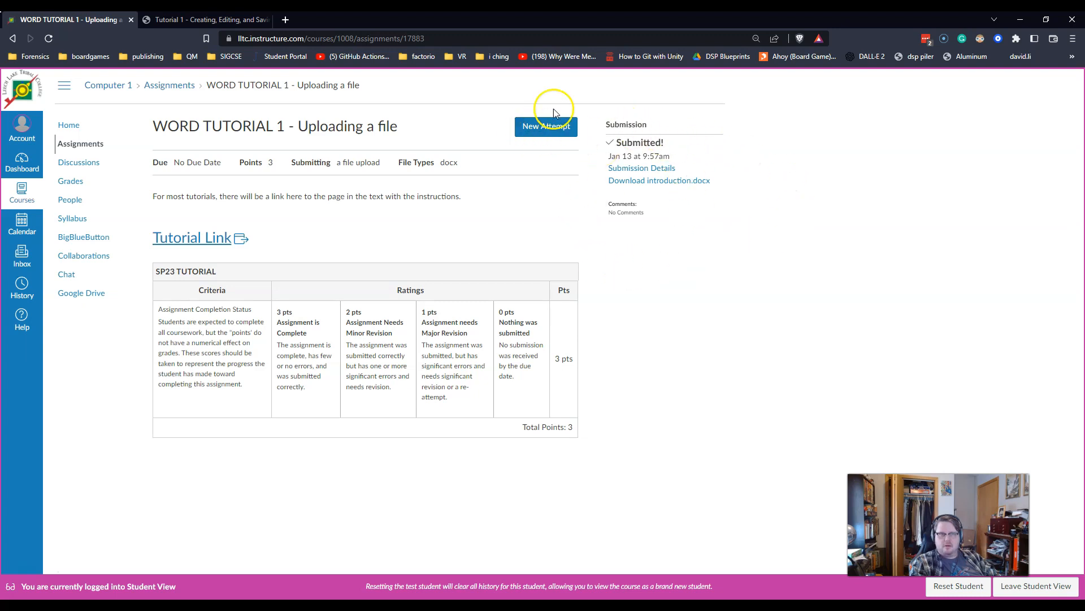
Switch to Word, add the line "And another thing…" to introduction.docx and save the document
{"action": "left_click", "coordinate": [630, 375]}
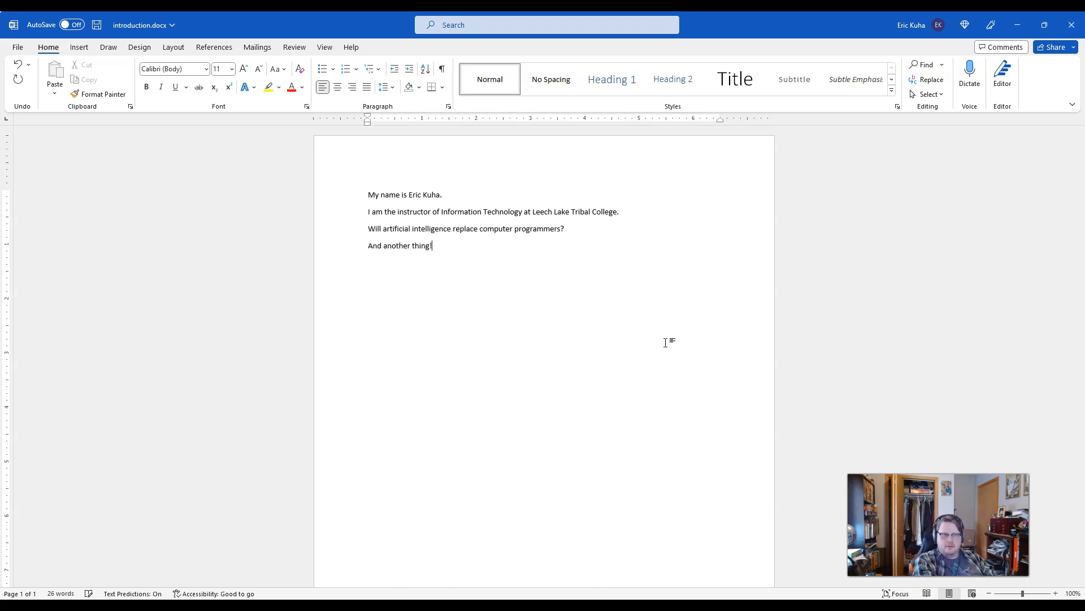
{"action": "left_click", "coordinate": [96, 26]}
{"action": "left_click", "coordinate": [372, 288]}
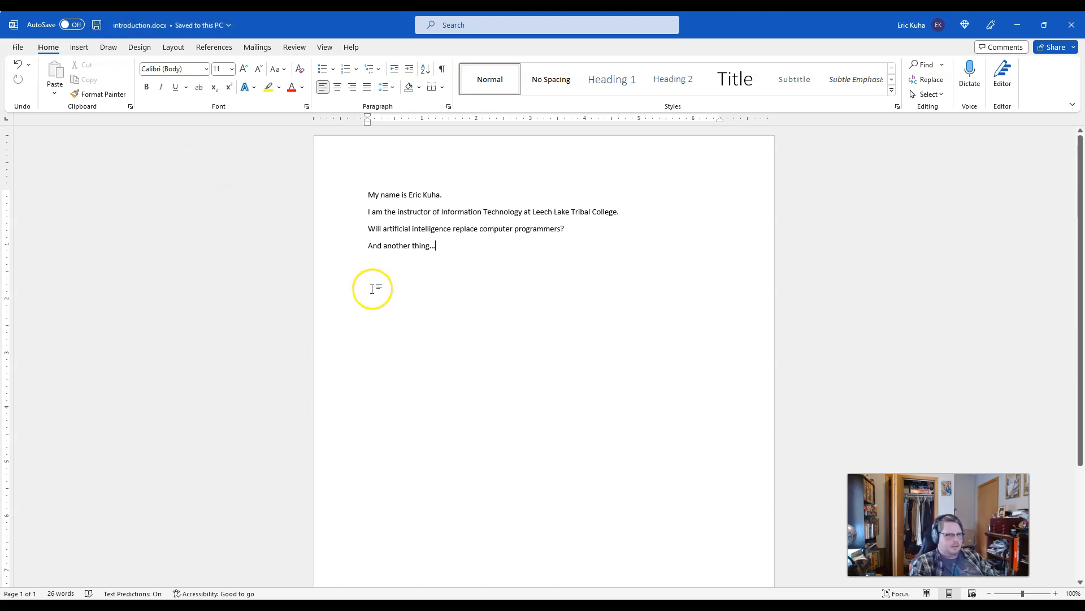
Write "CTRL- S" in the Title style below the last line, leaving a blank line between, and close Word
{"action": "key", "text": "Return"}
{"action": "key", "text": "Return"}
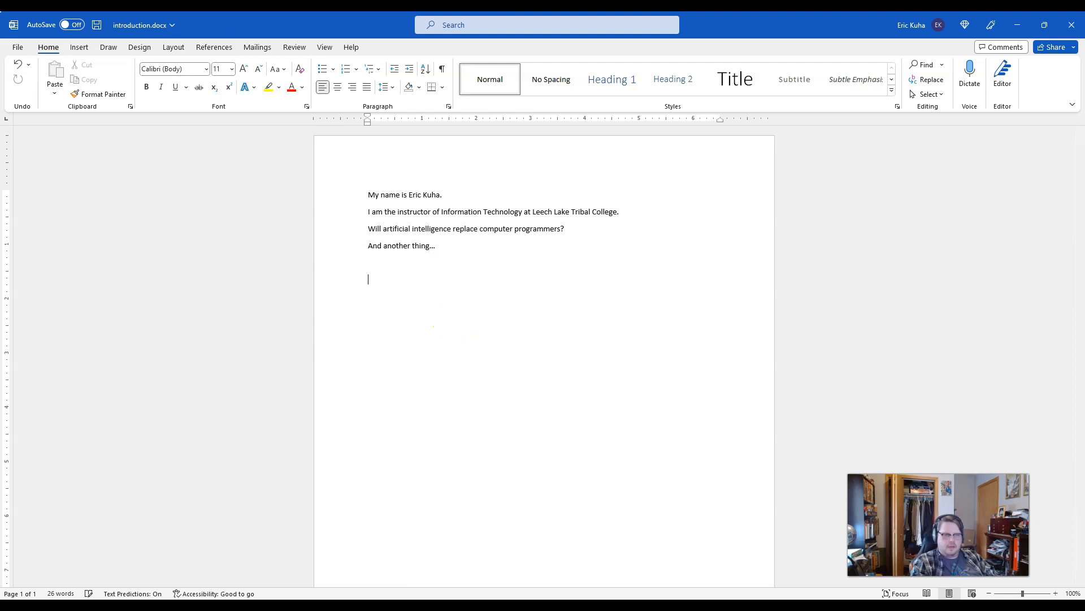
{"action": "left_click", "coordinate": [725, 82]}
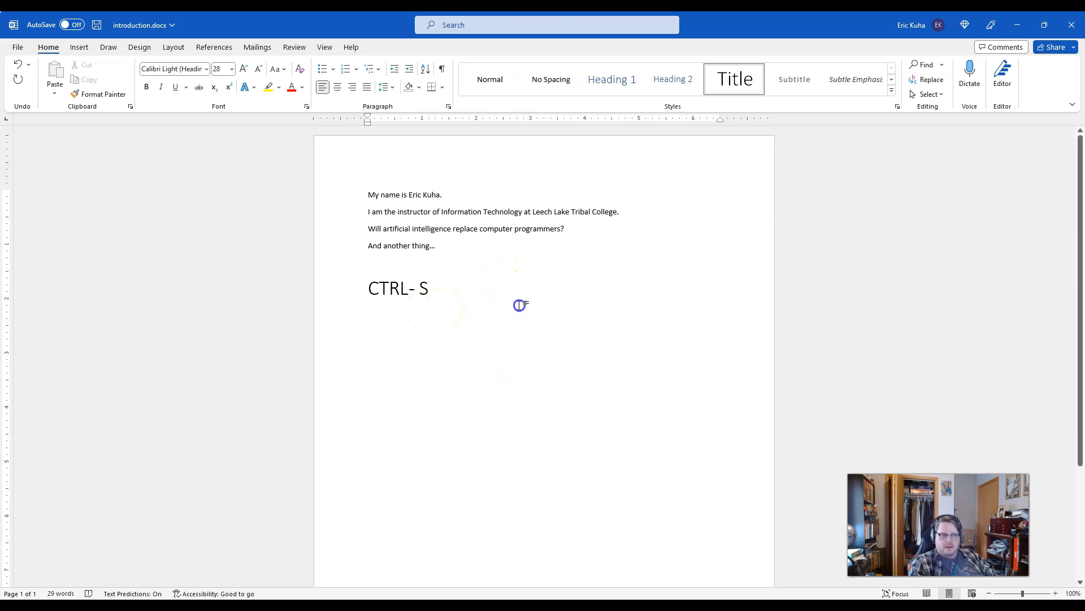
{"action": "left_click", "coordinate": [1081, 19]}
{"action": "left_click", "coordinate": [497, 333]}
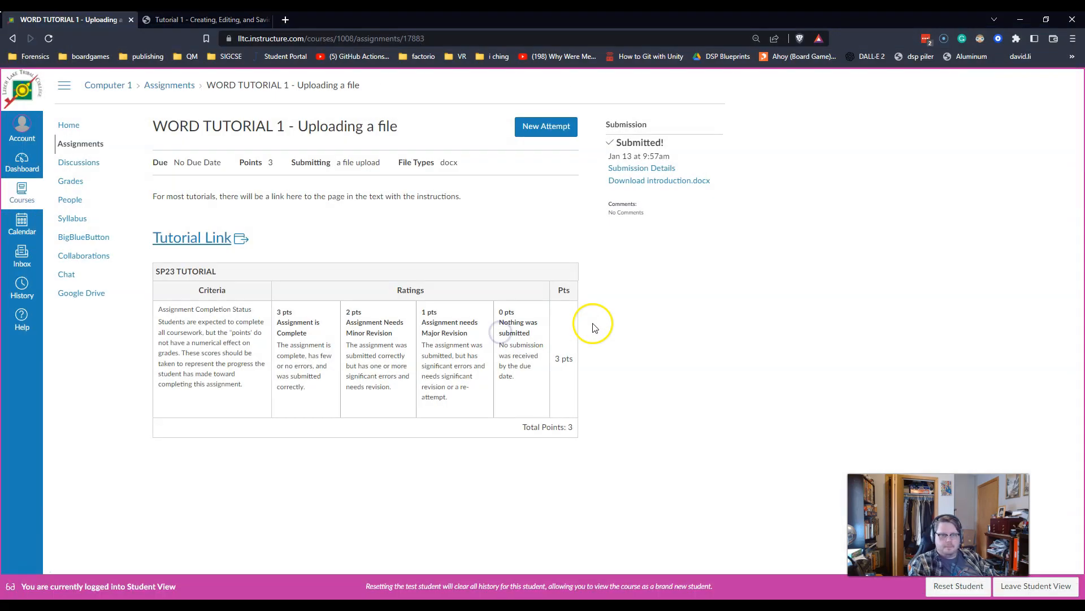
Submit a new attempt of the assignment on Canvas with introduction.docx chosen from the recent files under Quick access
{"action": "left_click", "coordinate": [535, 130]}
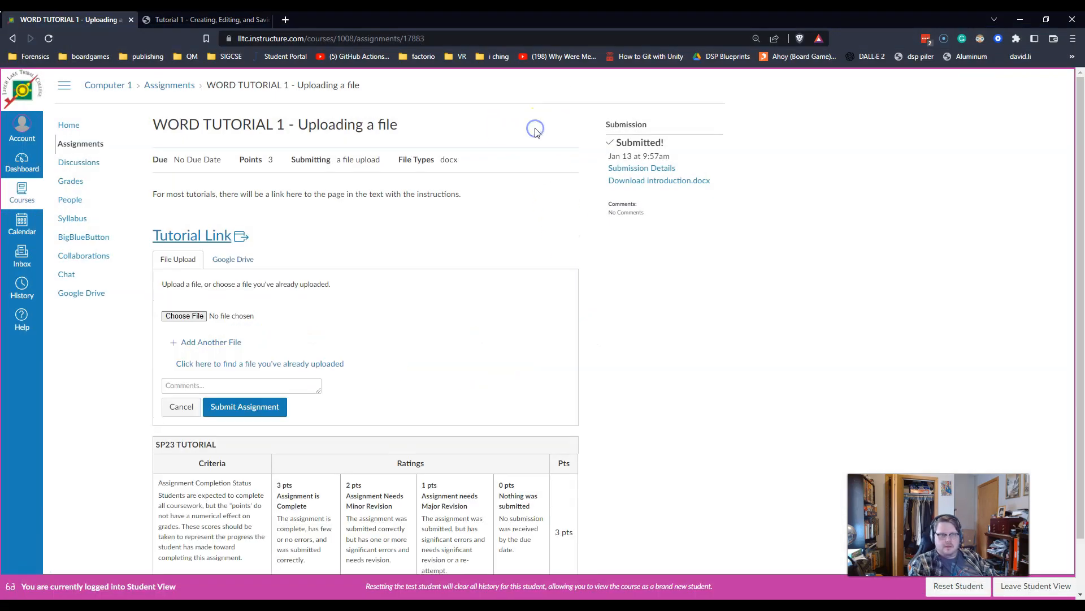
{"action": "left_click", "coordinate": [184, 317]}
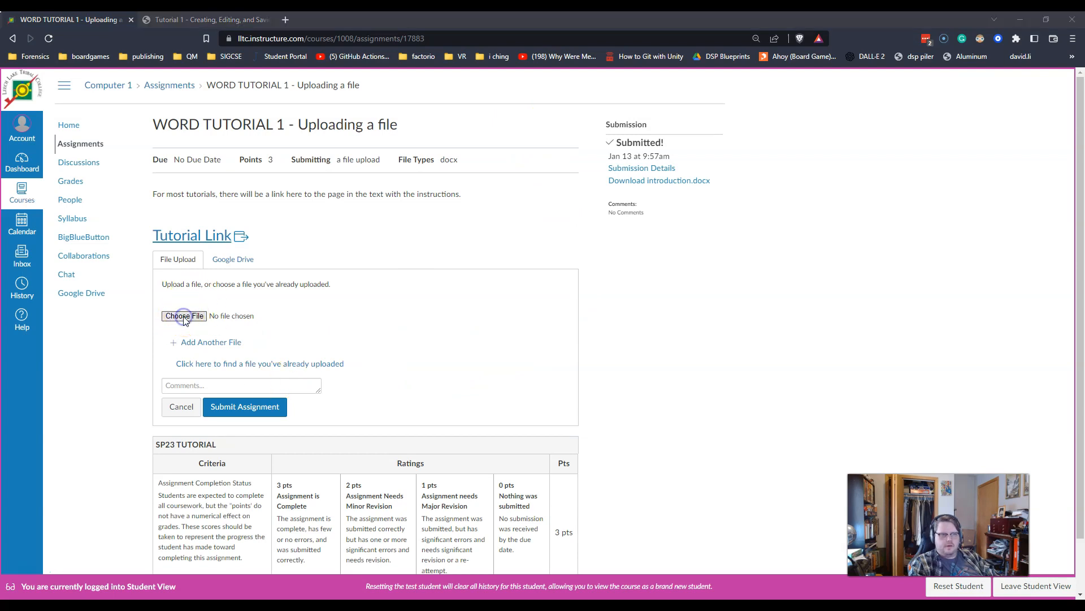
{"action": "left_click", "coordinate": [69, 125]}
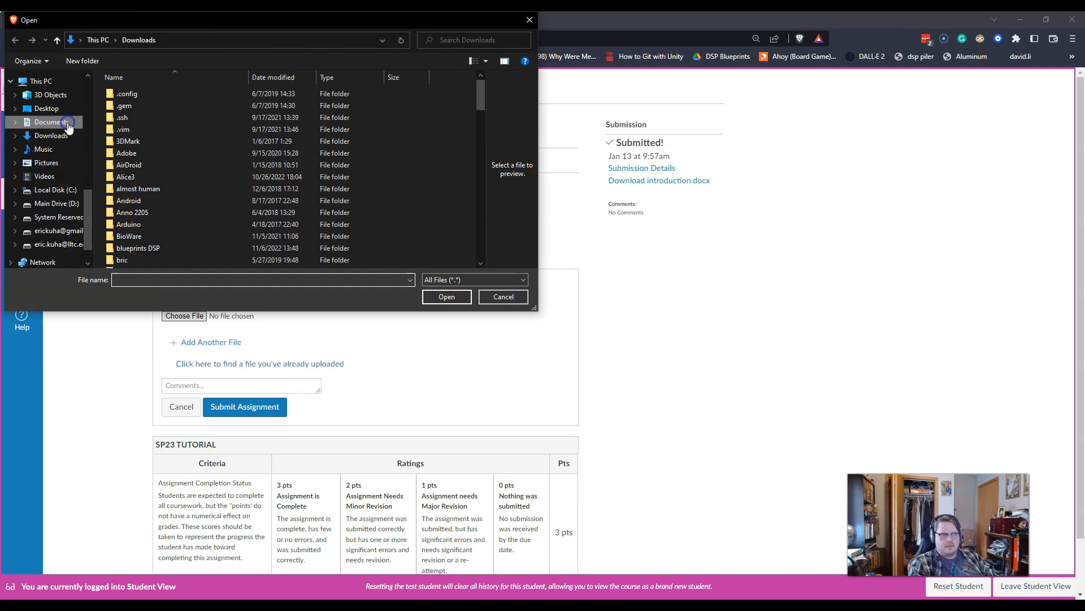
{"action": "scroll", "coordinate": [55, 97], "scroll_direction": "up", "scroll_amount": 5}
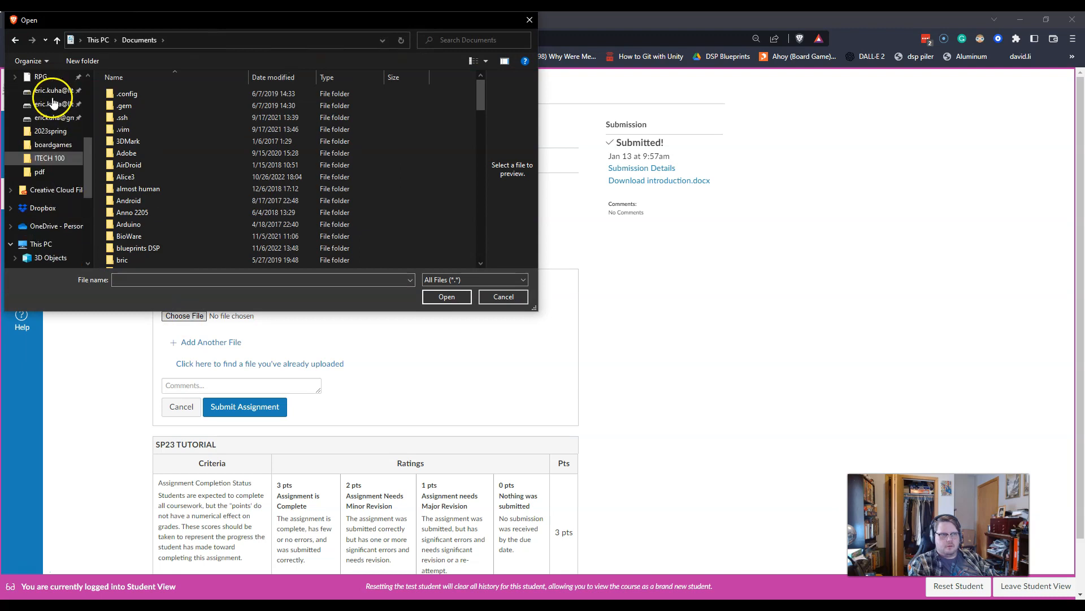
{"action": "scroll", "coordinate": [48, 94], "scroll_direction": "up", "scroll_amount": 2}
{"action": "left_click", "coordinate": [45, 86]}
{"action": "scroll", "coordinate": [184, 156], "scroll_direction": "down", "scroll_amount": 3}
{"action": "scroll", "coordinate": [188, 156], "scroll_direction": "down", "scroll_amount": 5}
{"action": "scroll", "coordinate": [187, 151], "scroll_direction": "up", "scroll_amount": 2}
{"action": "left_click", "coordinate": [181, 140]}
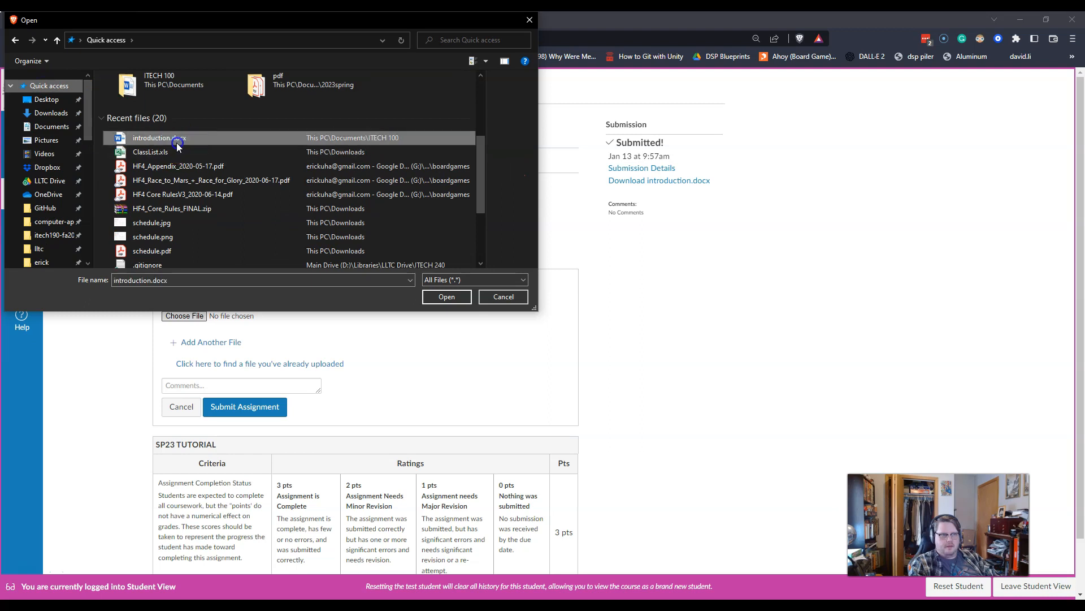
{"action": "left_click", "coordinate": [448, 296]}
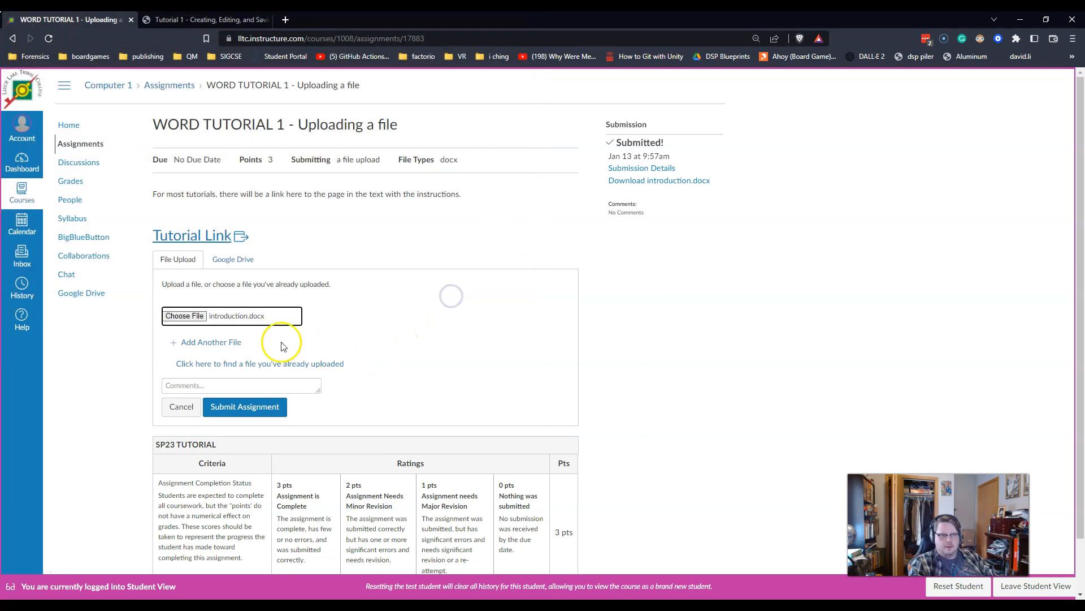
{"action": "left_click", "coordinate": [247, 408]}
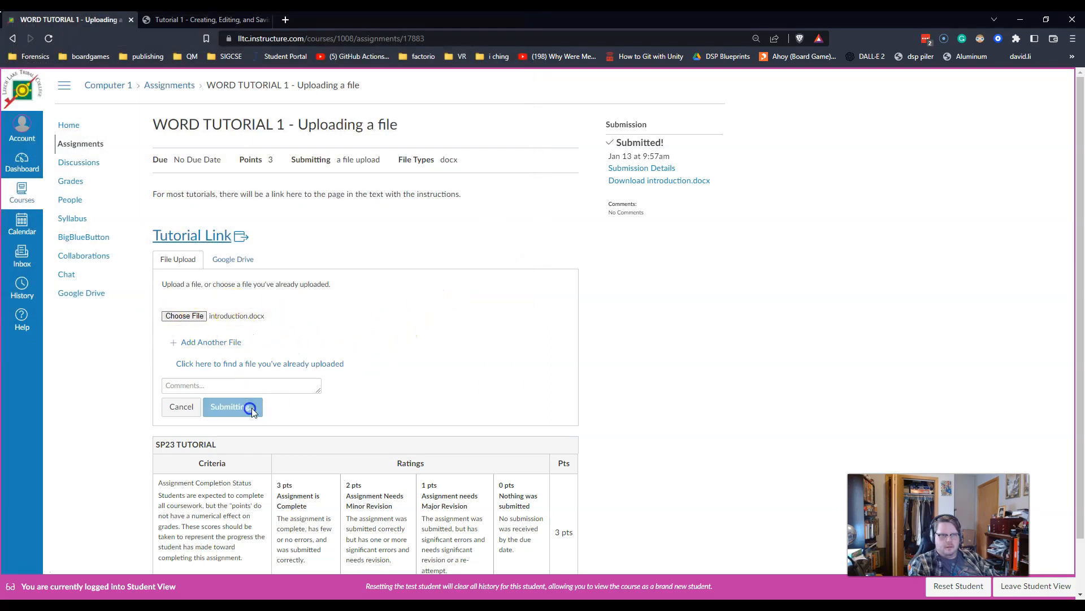